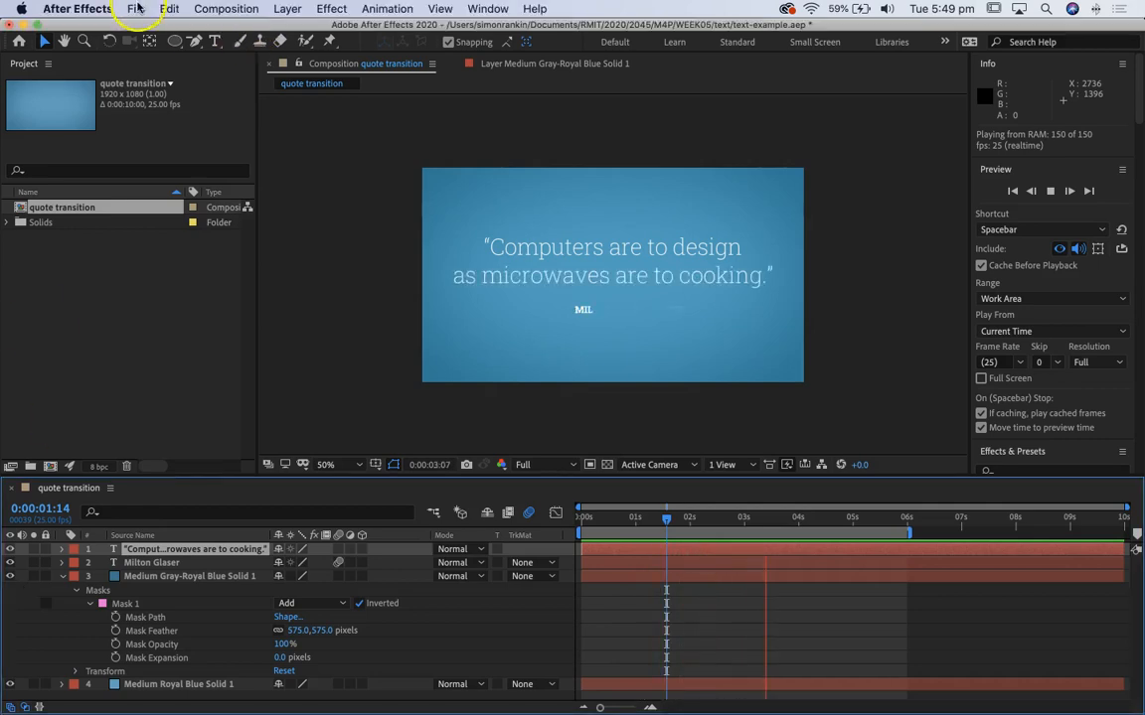
Step: Create a new composition using the HDTV 1080 25 preset, 1920 x 1080 px
click(223, 9)
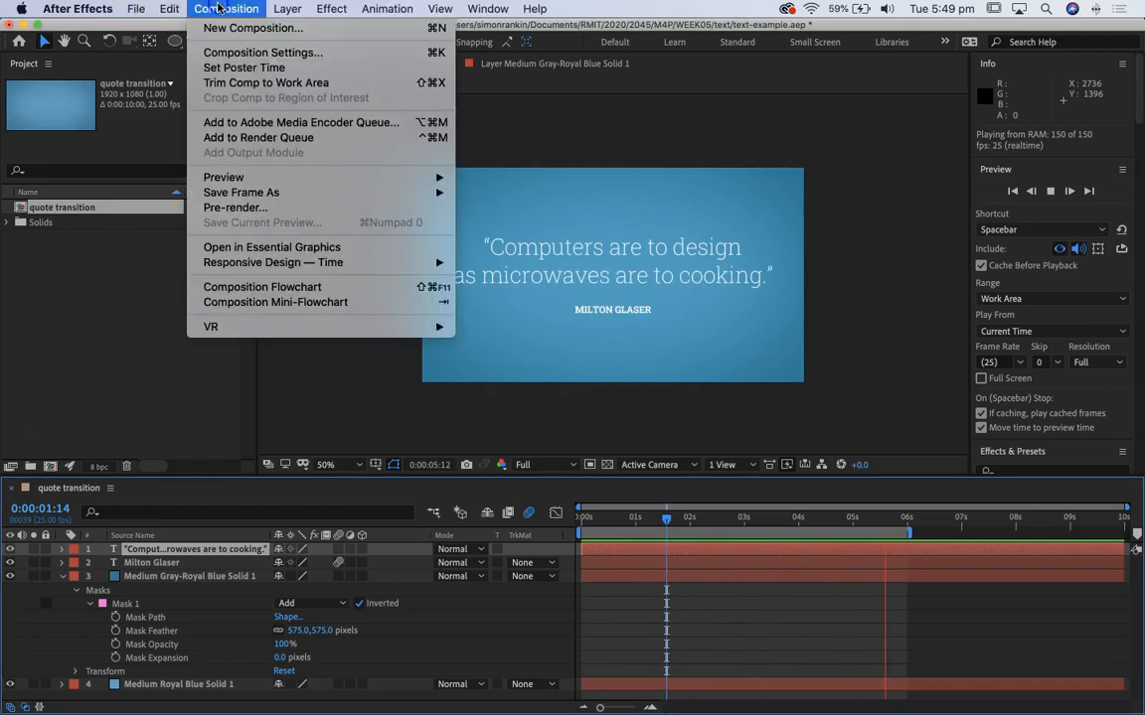
click(214, 27)
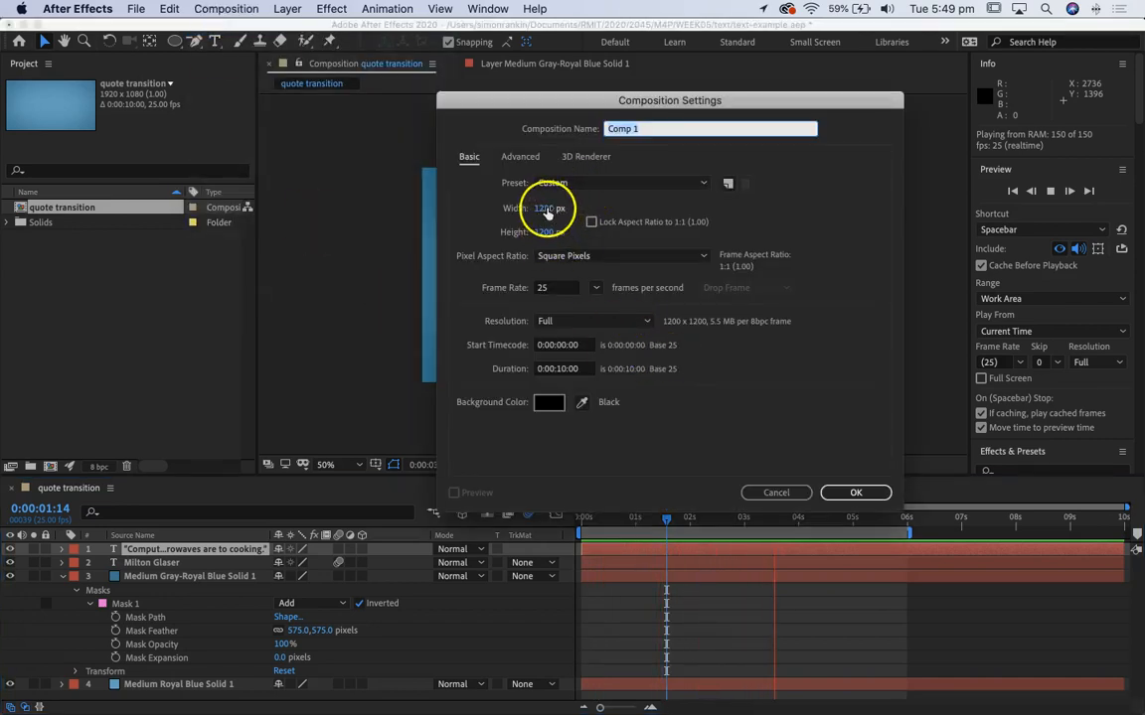
click(586, 185)
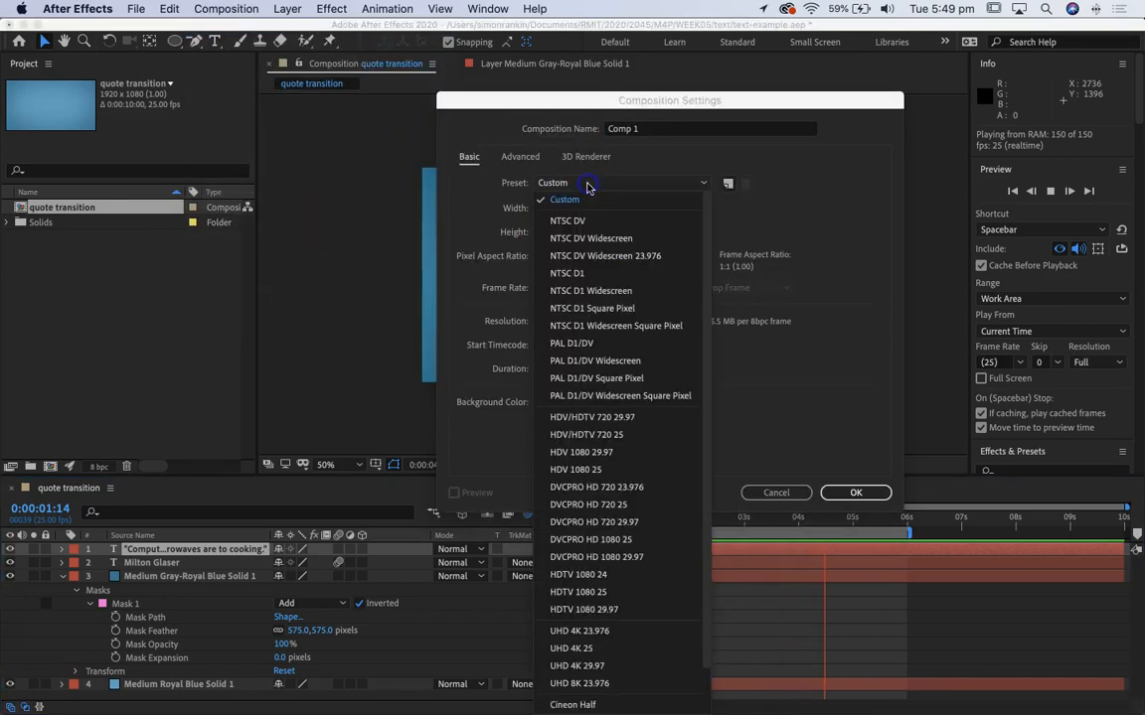
click(645, 594)
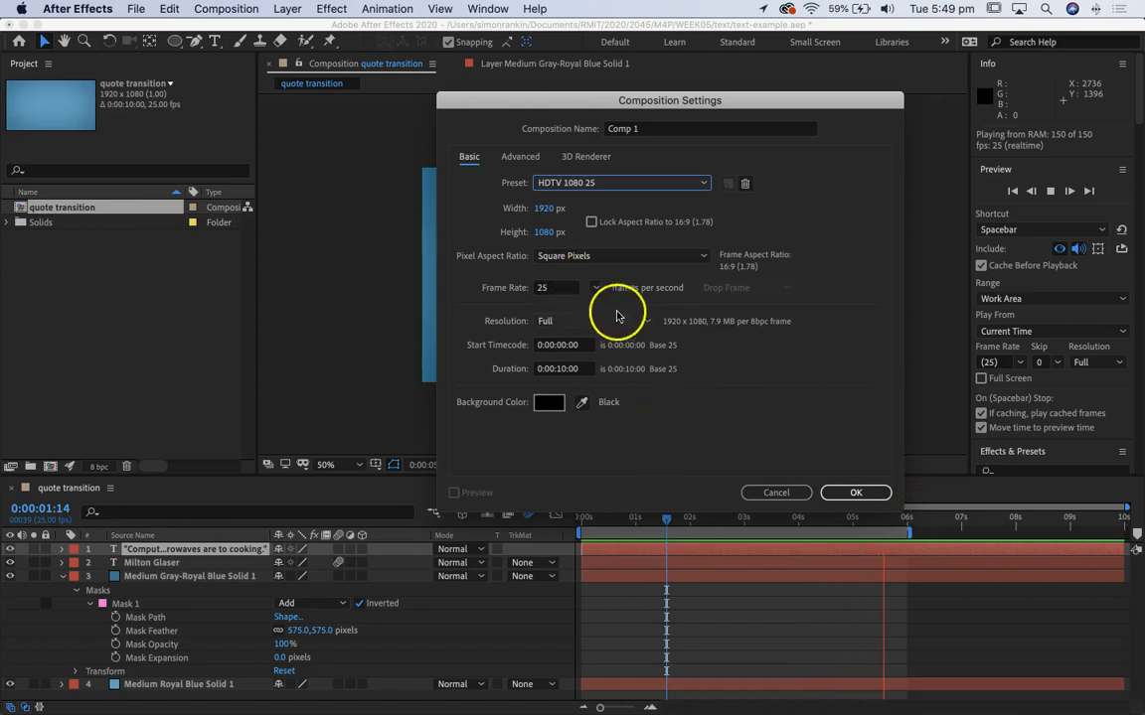
click(856, 491)
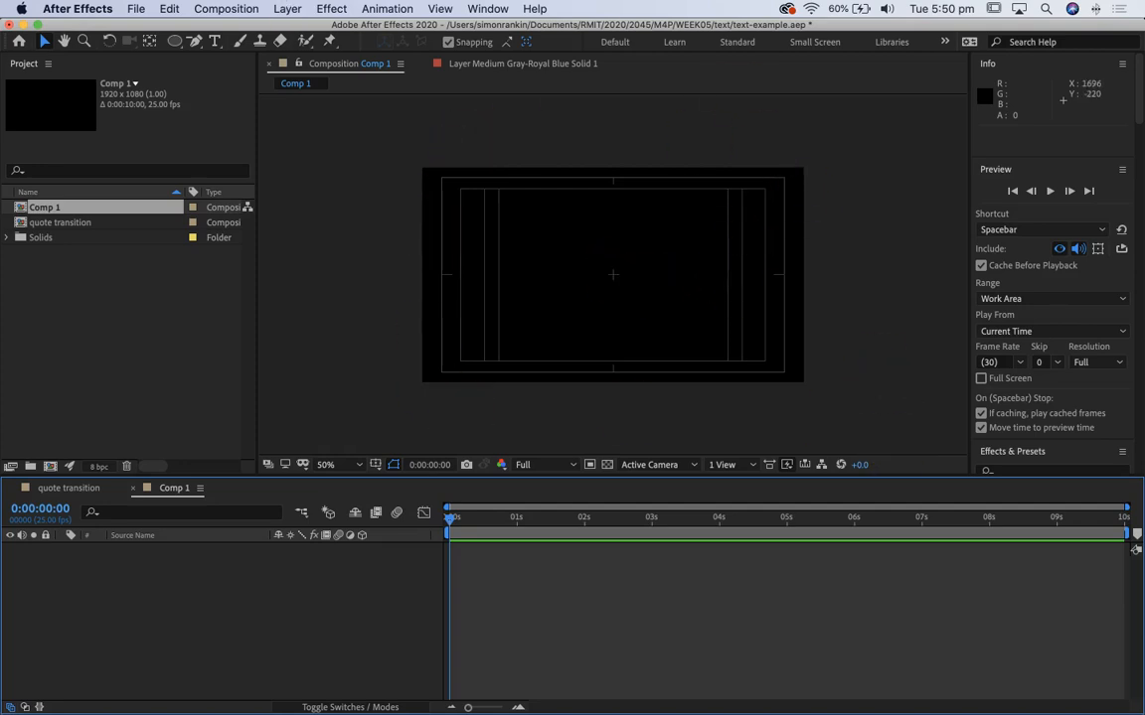
Step: Add a full-frame 1920 x 1080 px solid layer in medium blue 36A0CD
click(230, 10)
mouse_move(287, 9)
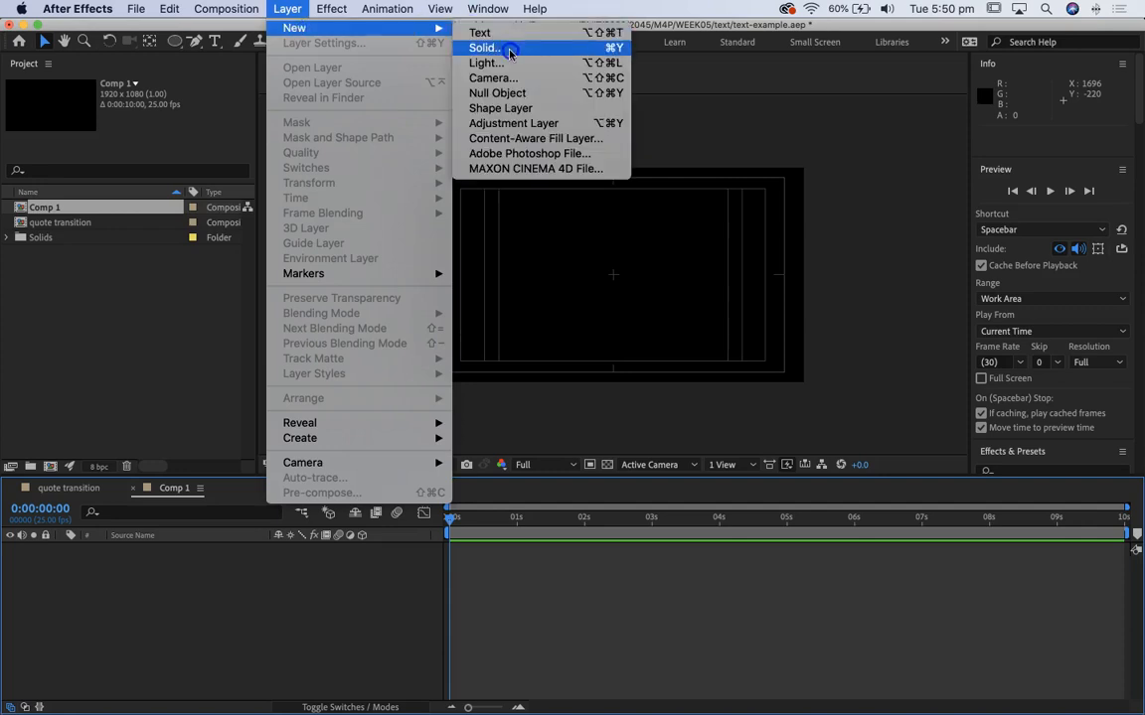
click(510, 51)
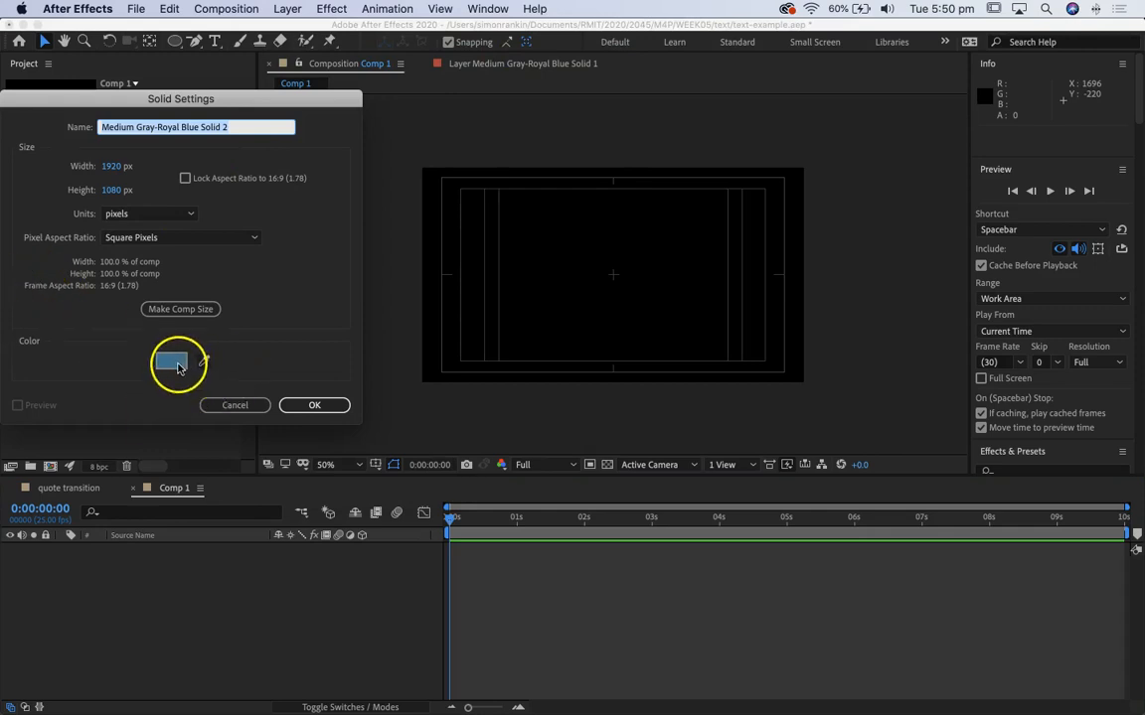
click(182, 365)
click(149, 164)
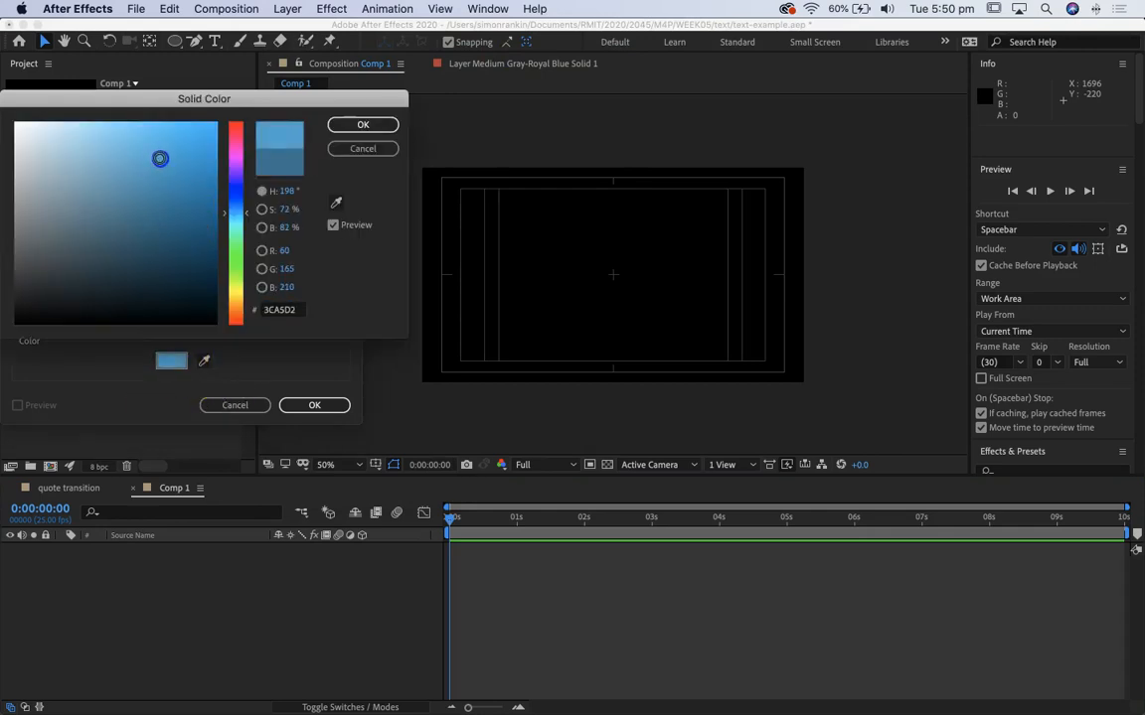
click(363, 124)
click(311, 408)
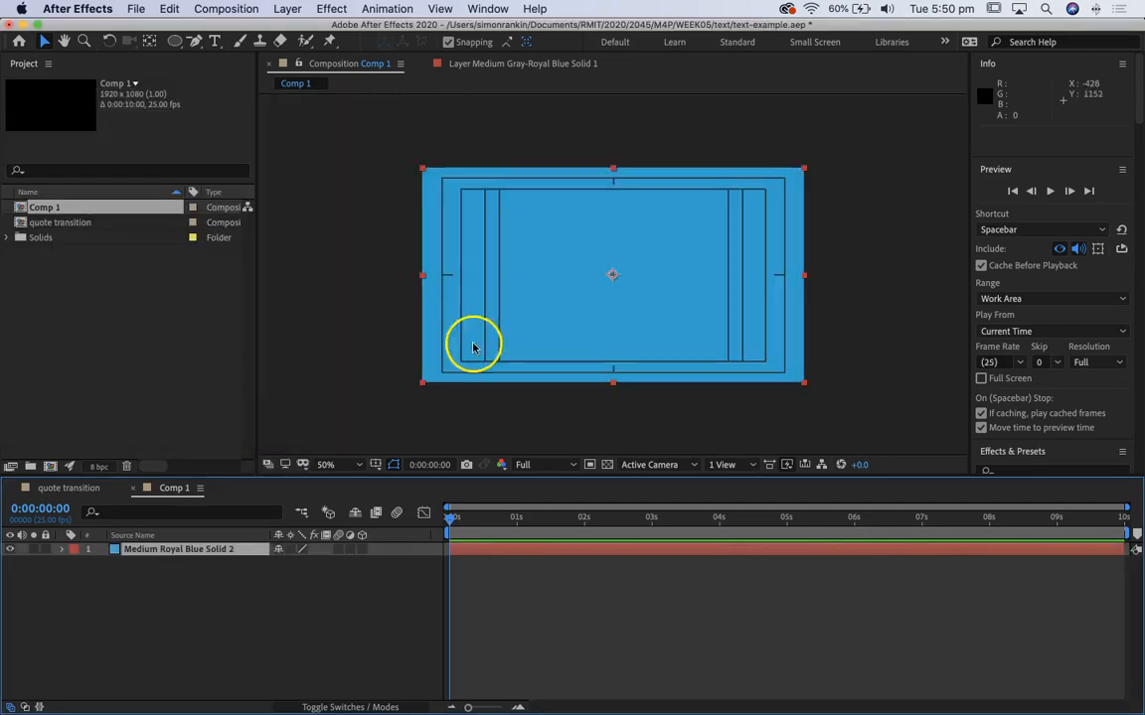
Step: Add a second full-frame solid above the first in darker blue 1D6F92
click(225, 9)
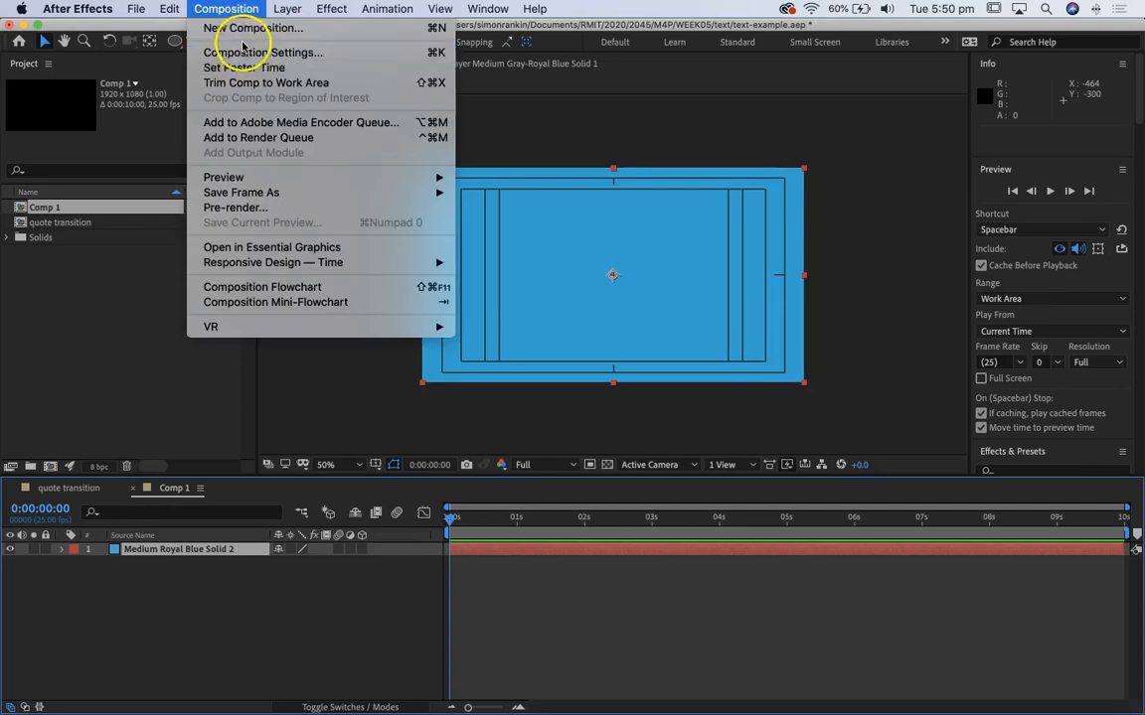
mouse_move(290, 10)
mouse_move(417, 28)
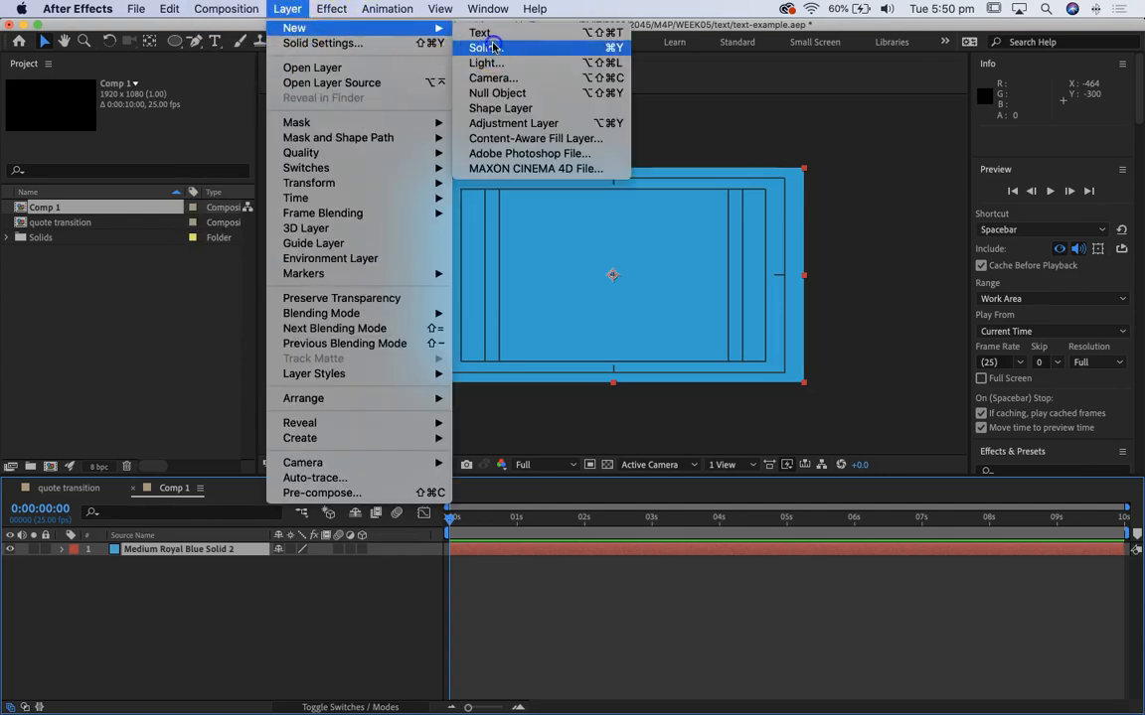
click(492, 48)
click(174, 362)
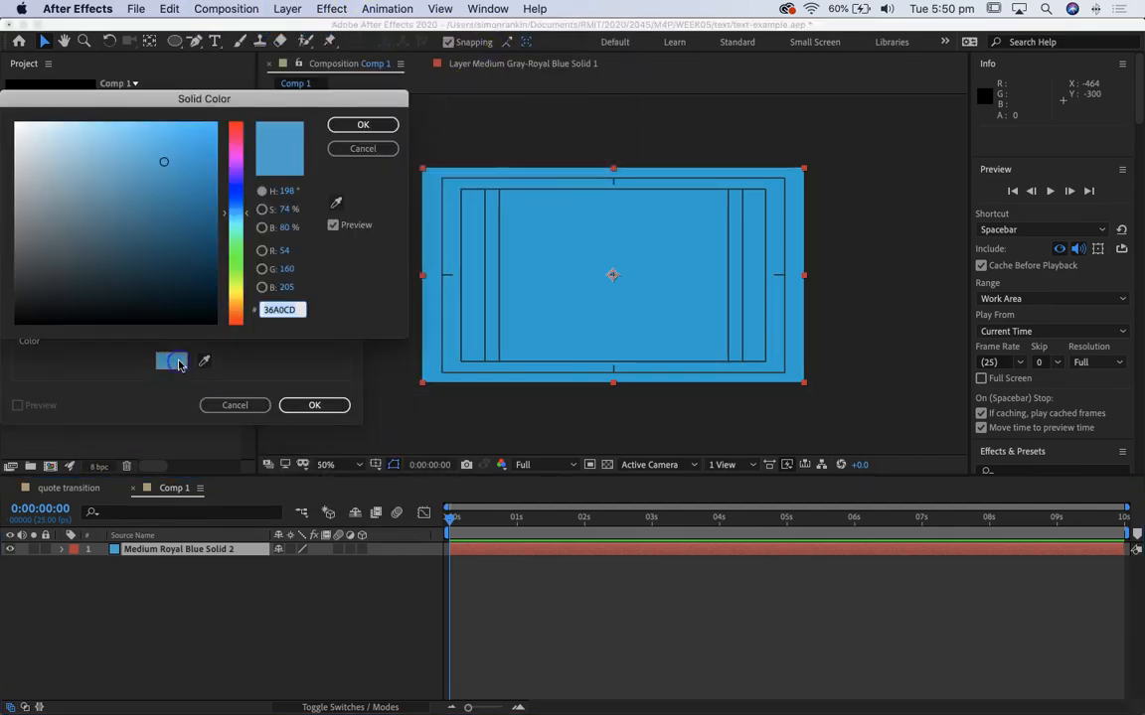
drag(164, 191, 173, 214)
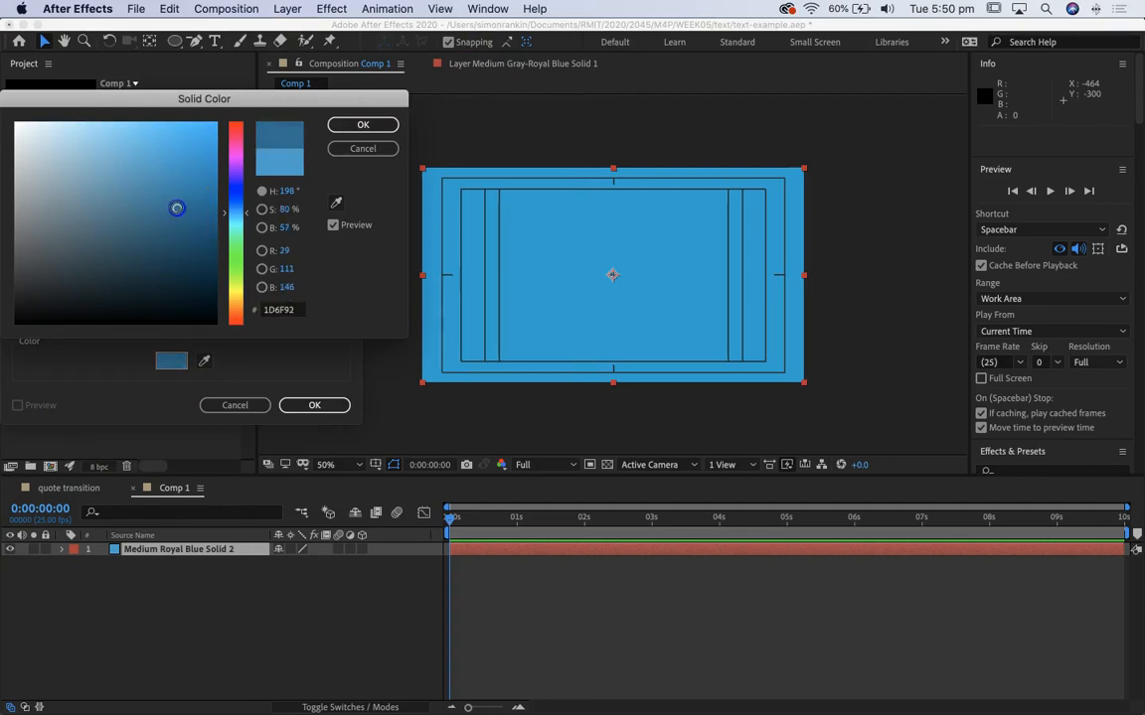
click(363, 124)
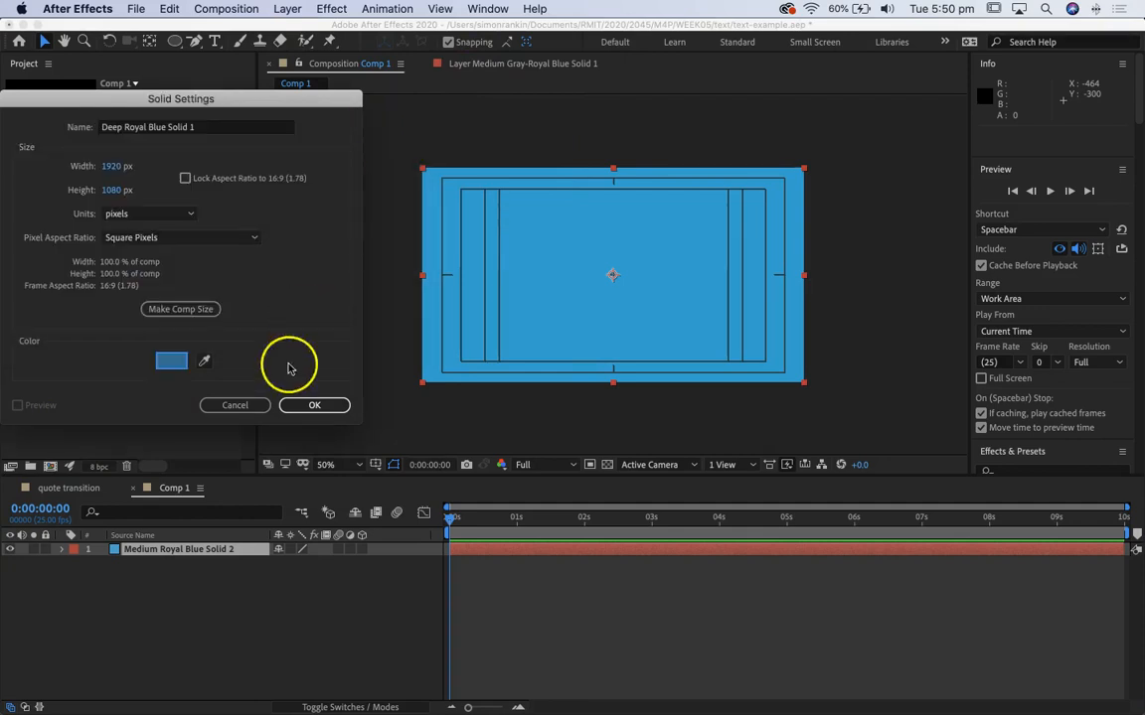
click(322, 402)
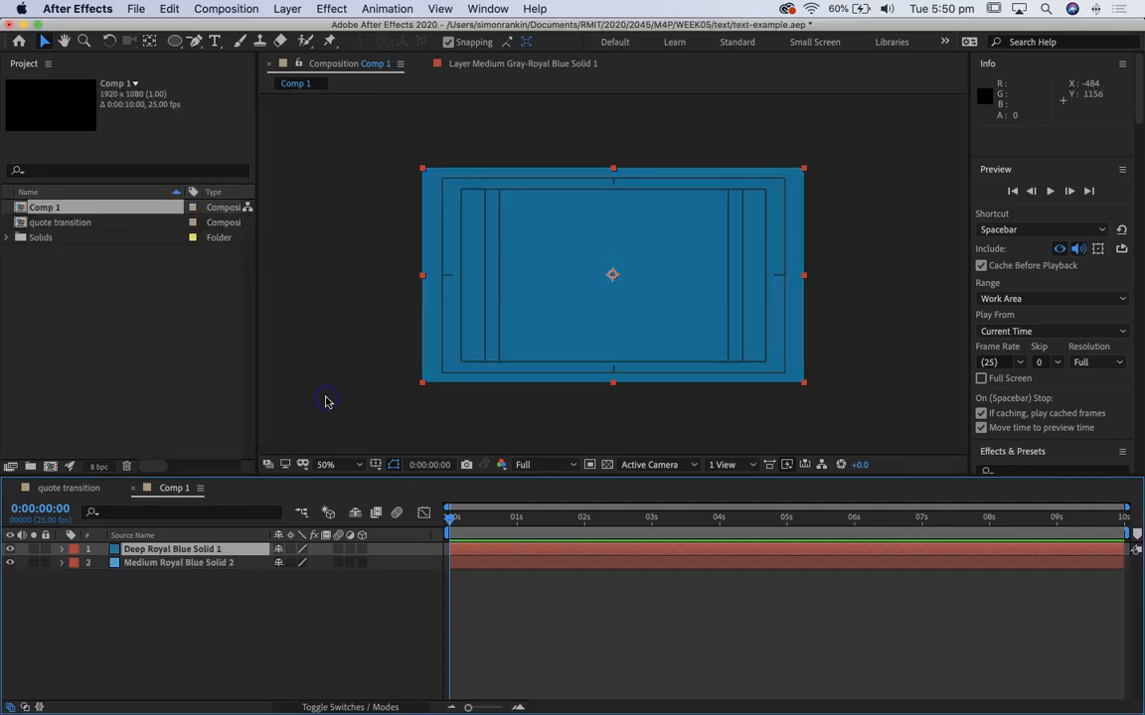
Step: Add an inverted elliptical mask spanning nearly the full frame to the darker solid, with a mask feather of 664 pixels
click(181, 43)
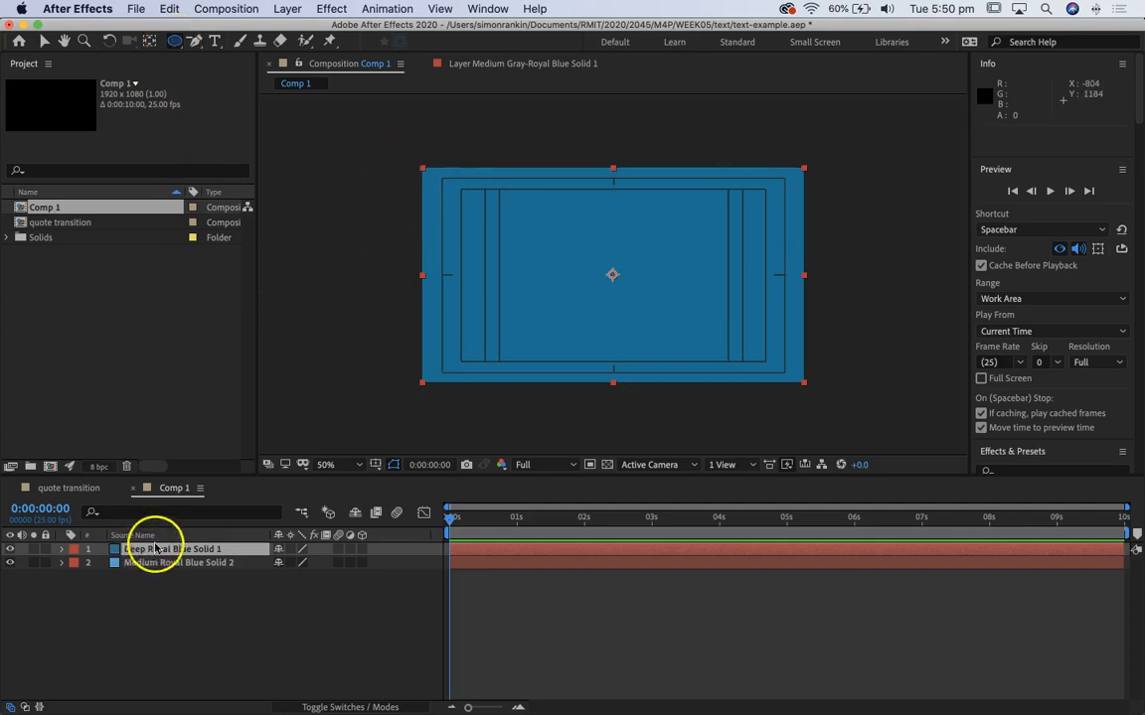
mouse_move(426, 174)
mouse_down()
mouse_move(809, 383)
mouse_move(801, 381)
mouse_up()
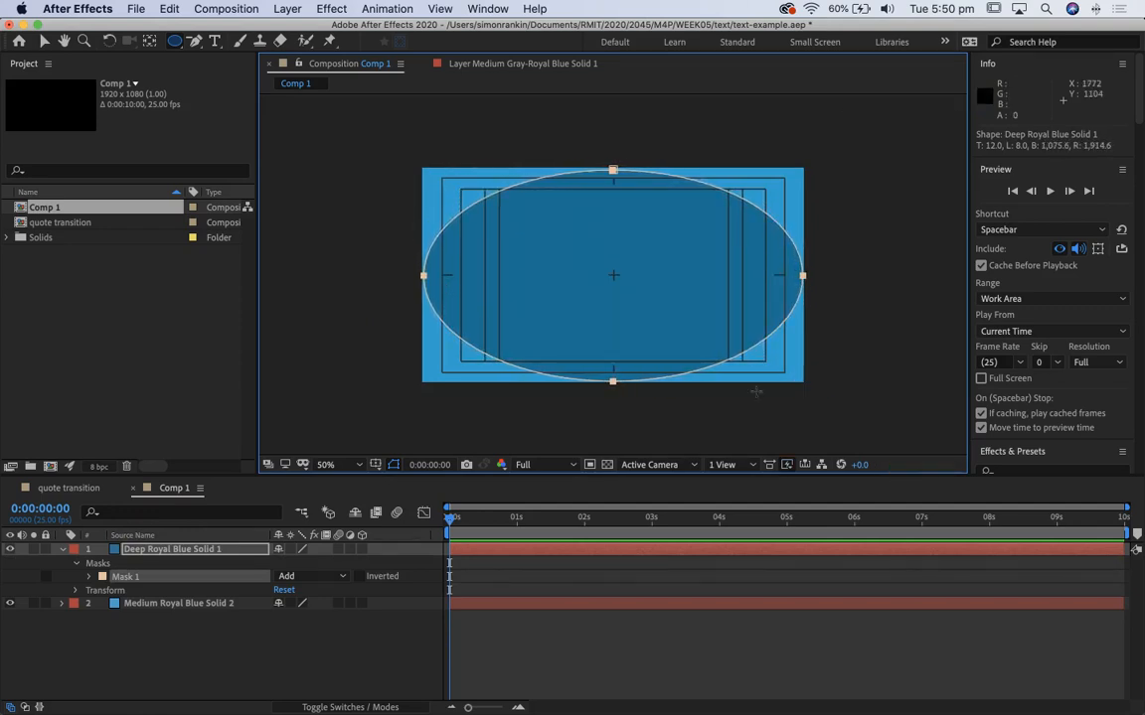
click(88, 577)
drag(296, 603, 467, 593)
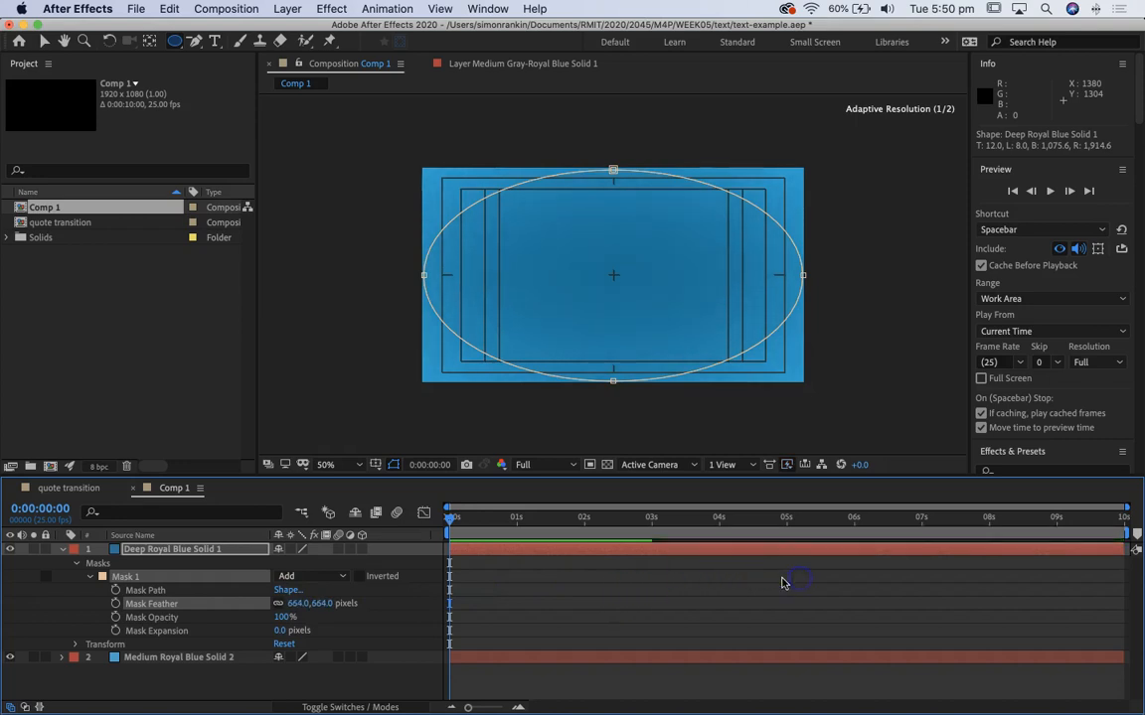
click(361, 577)
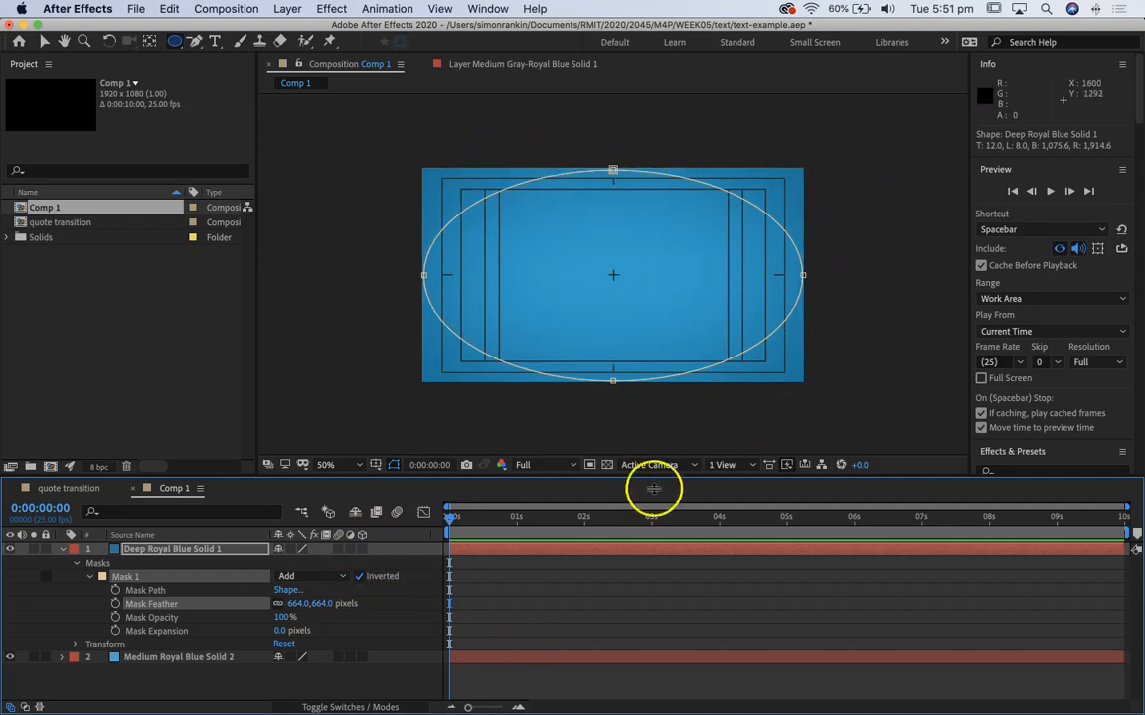
click(61, 549)
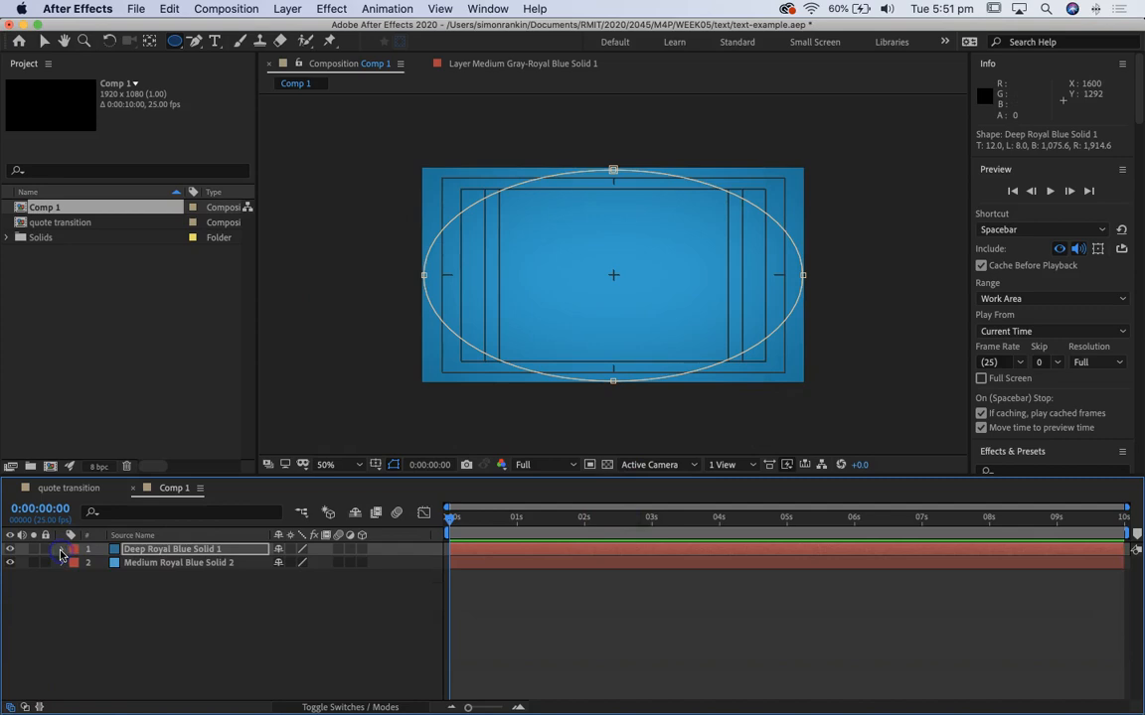
Step: Deselect the layers and hide the title/action safe guides in the composition view
click(42, 41)
click(319, 603)
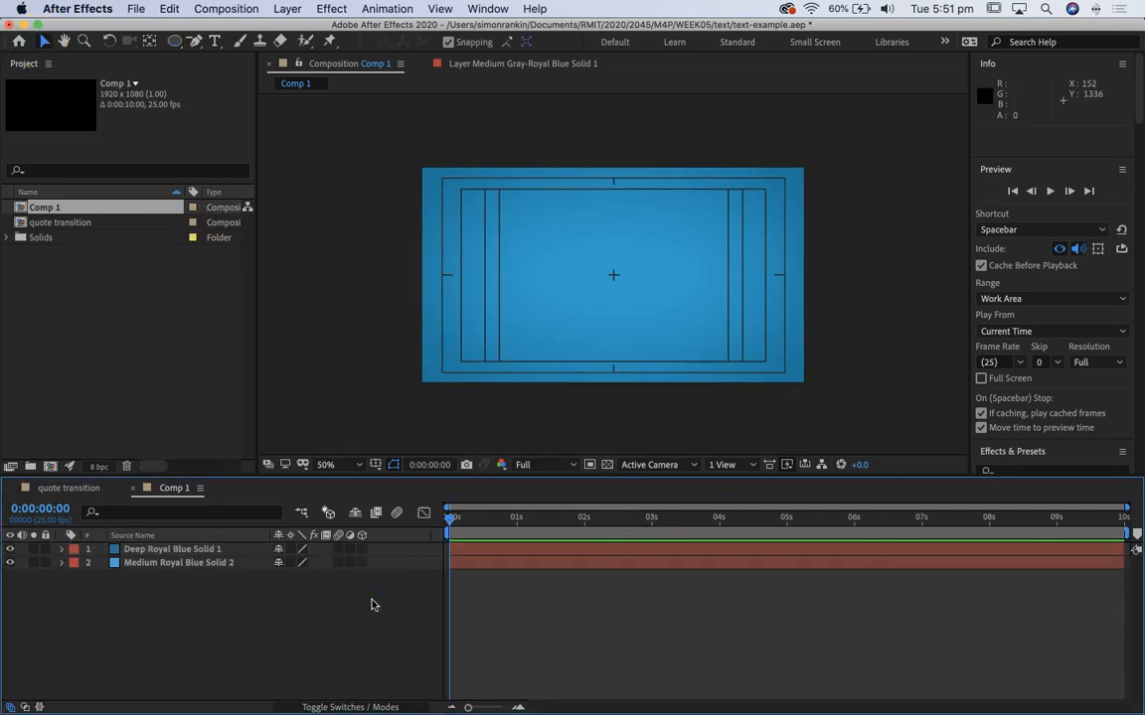
click(376, 469)
click(402, 475)
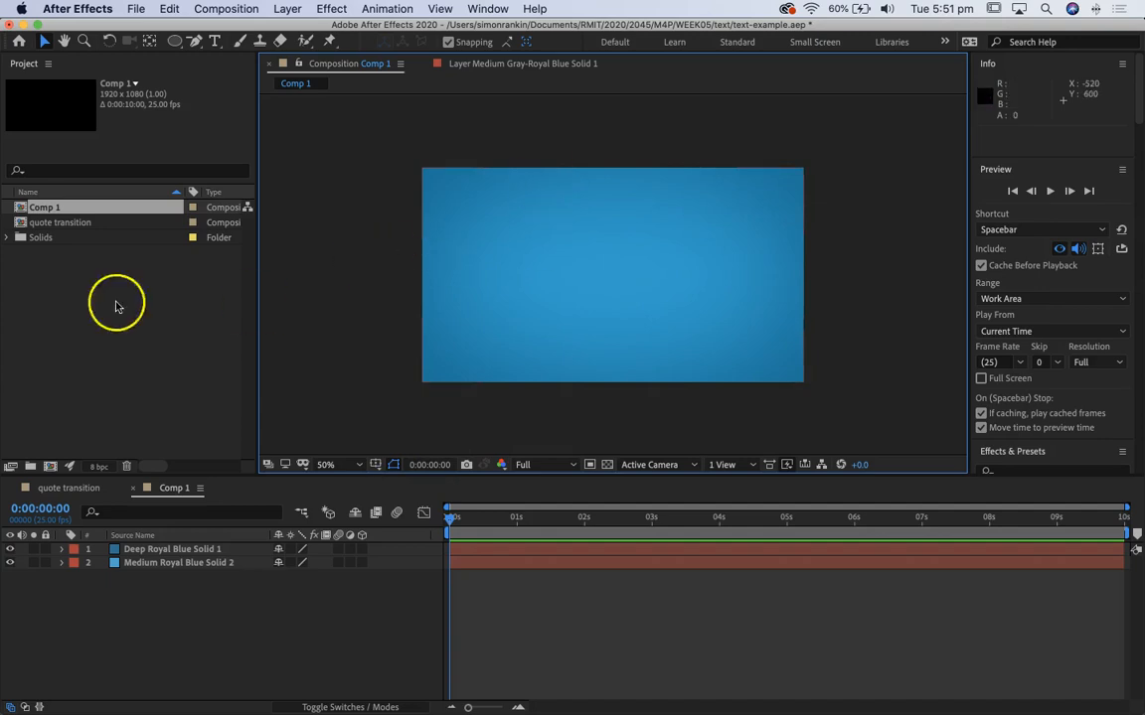
Step: Draw a wide text box across the upper half of the frame and paste the quote “Computers are to design as microwaves are to cooking.” into it
click(215, 41)
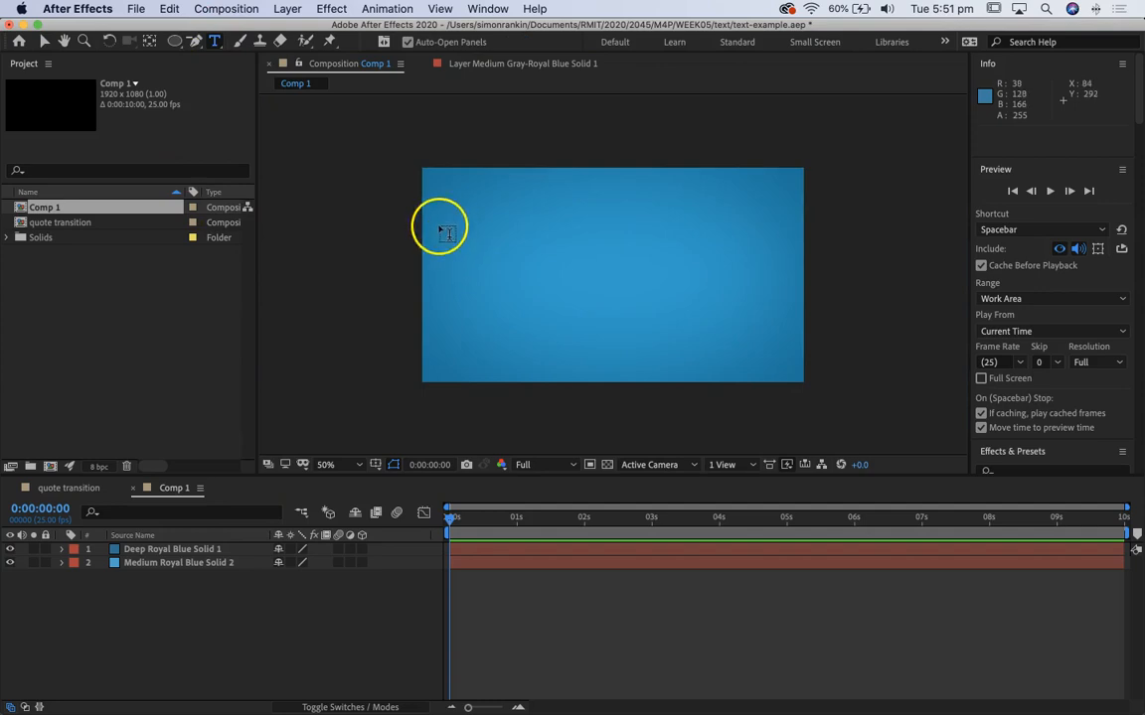
drag(436, 220, 792, 289)
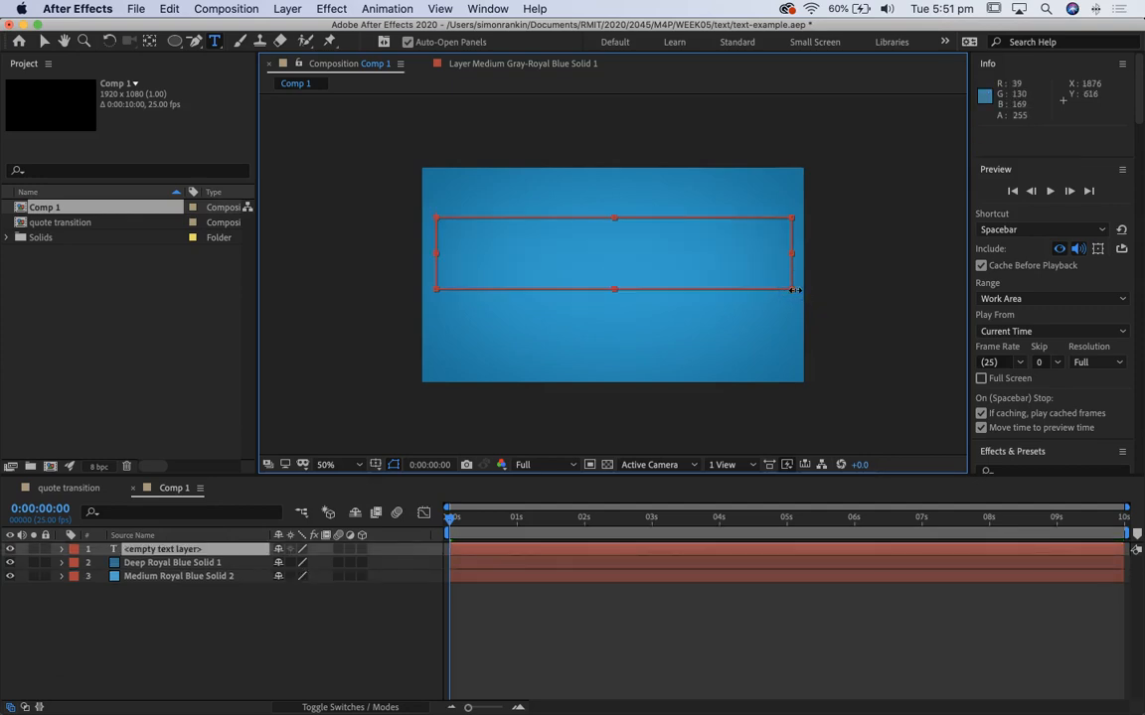
text("Computers are to design as microwaves are to cooking.")
click(698, 256)
drag(779, 257, 389, 193)
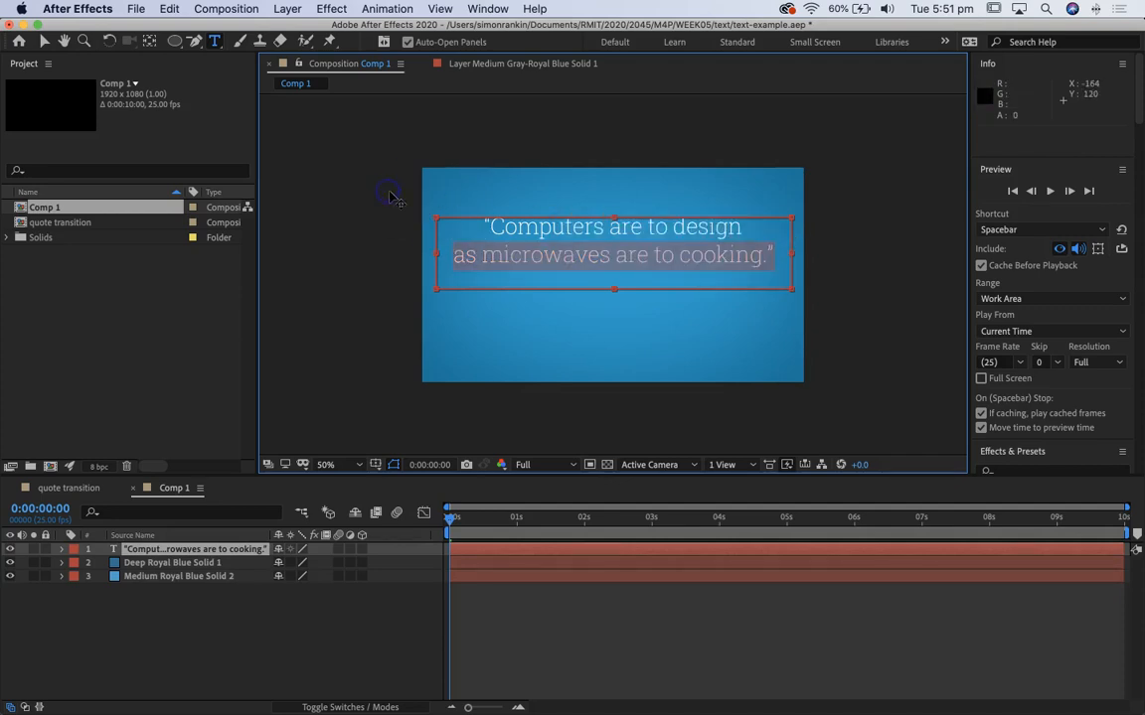
drag(769, 256, 473, 194)
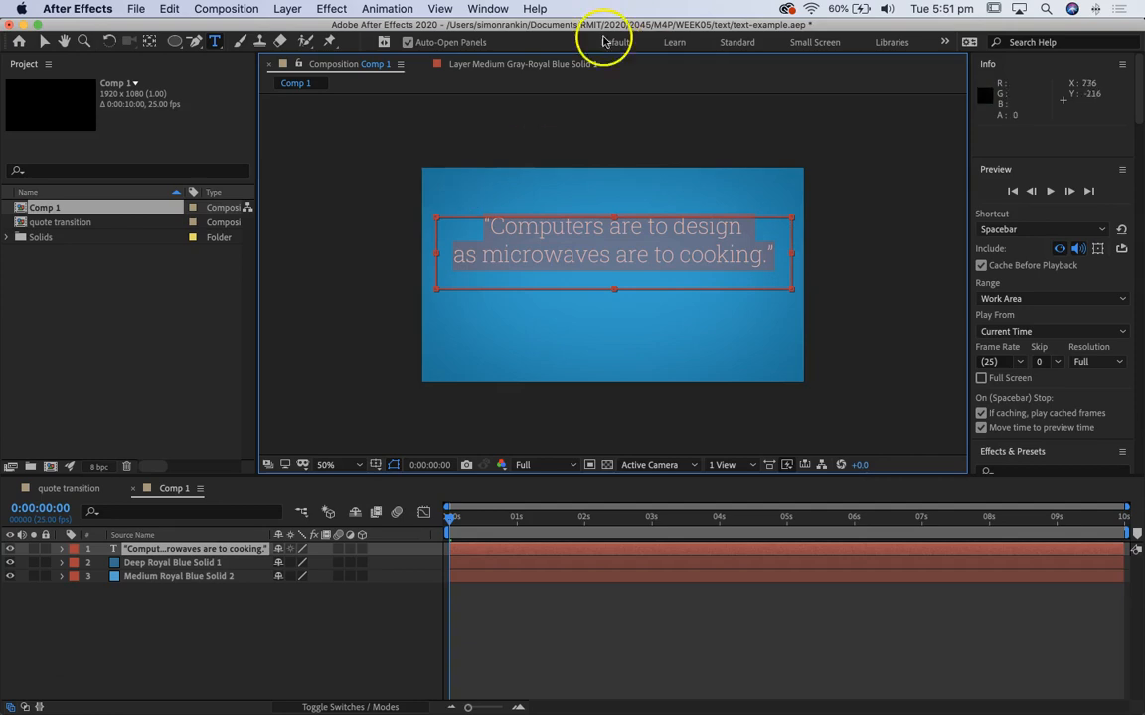
click(43, 42)
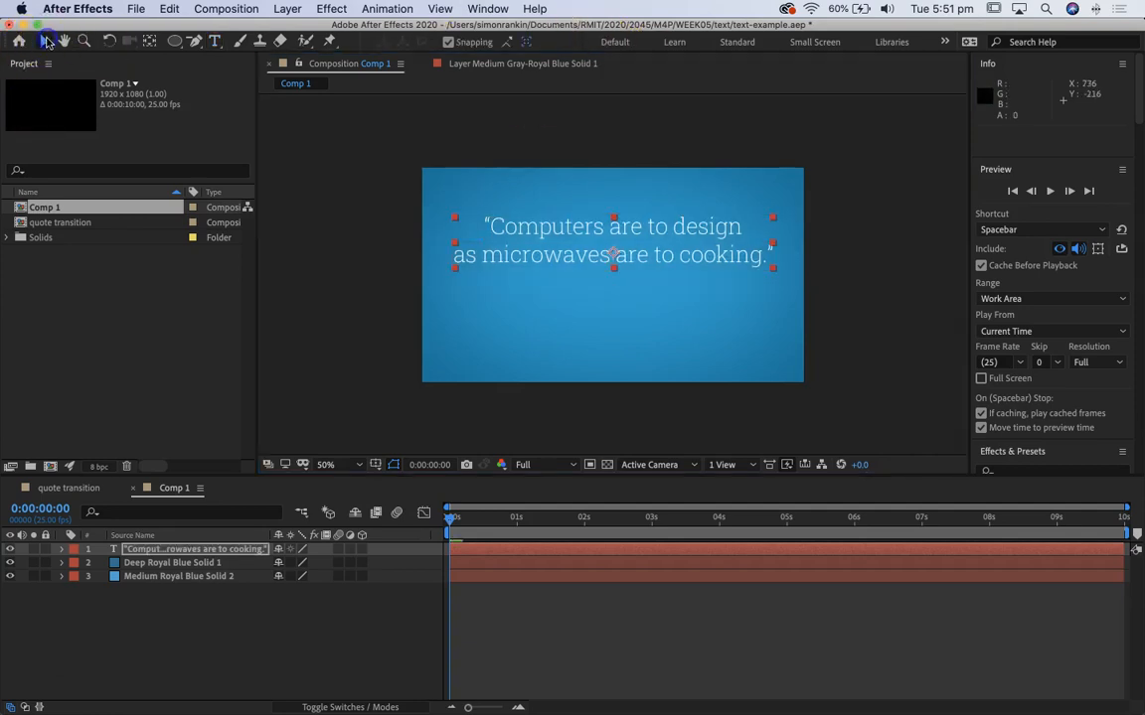
Step: Switch to the Text workspace and set the quote's leading to 143 px
click(488, 9)
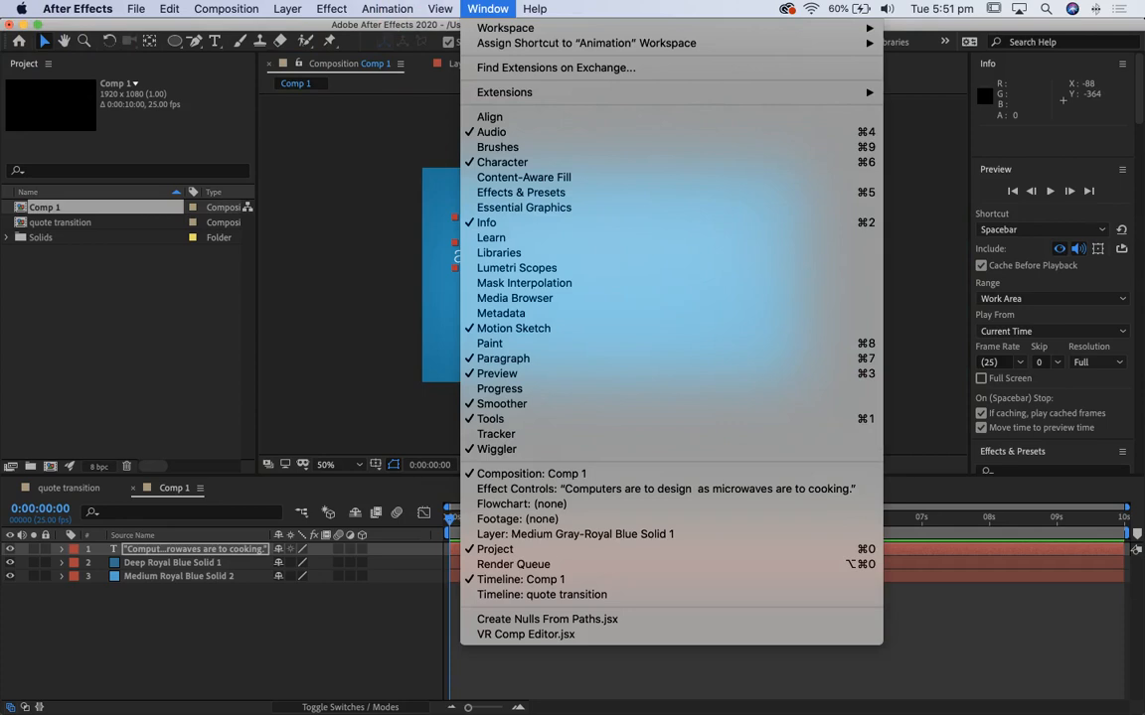
mouse_move(507, 28)
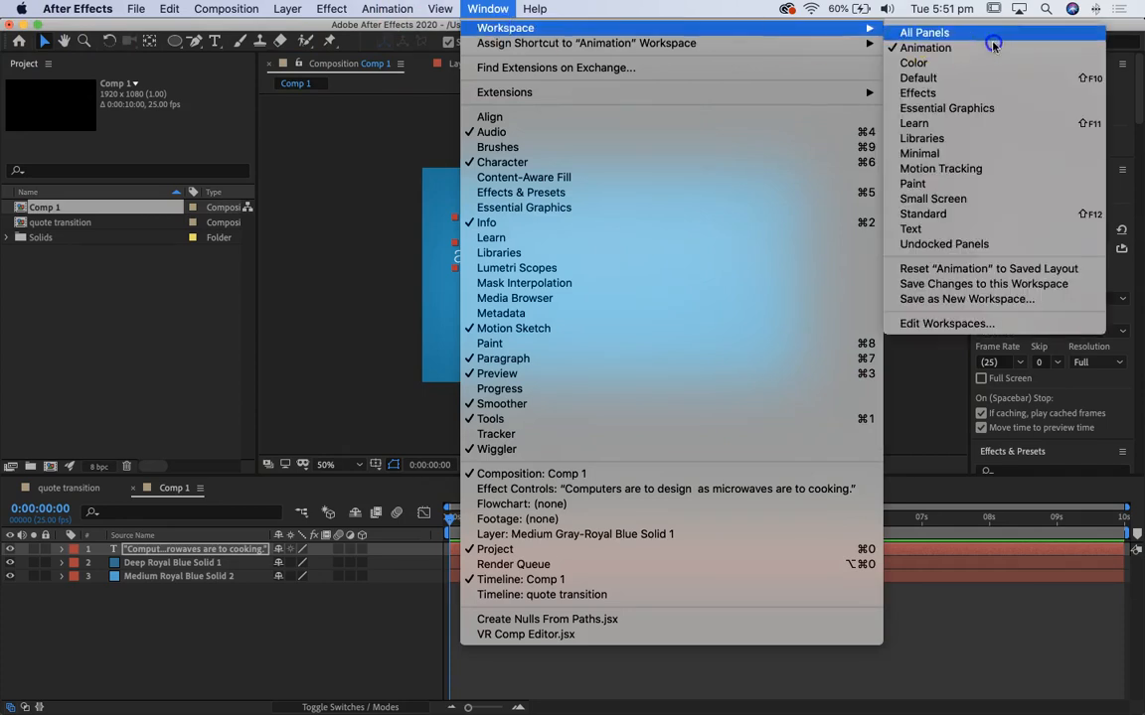
click(989, 230)
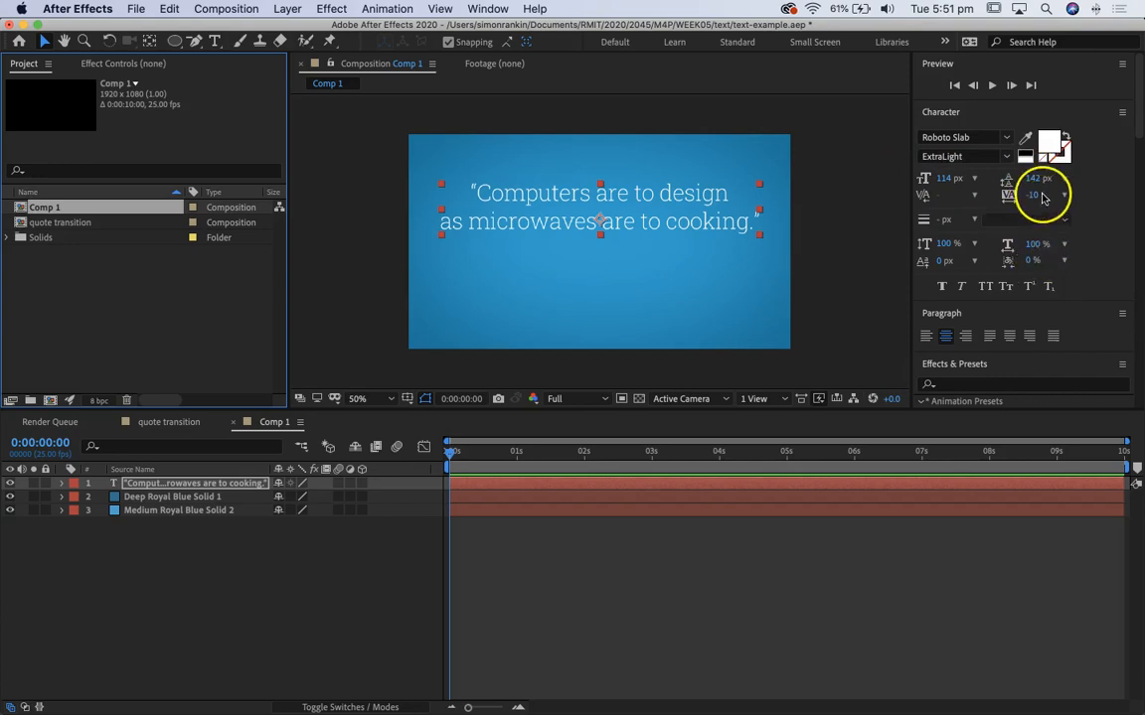
drag(1034, 178, 1036, 173)
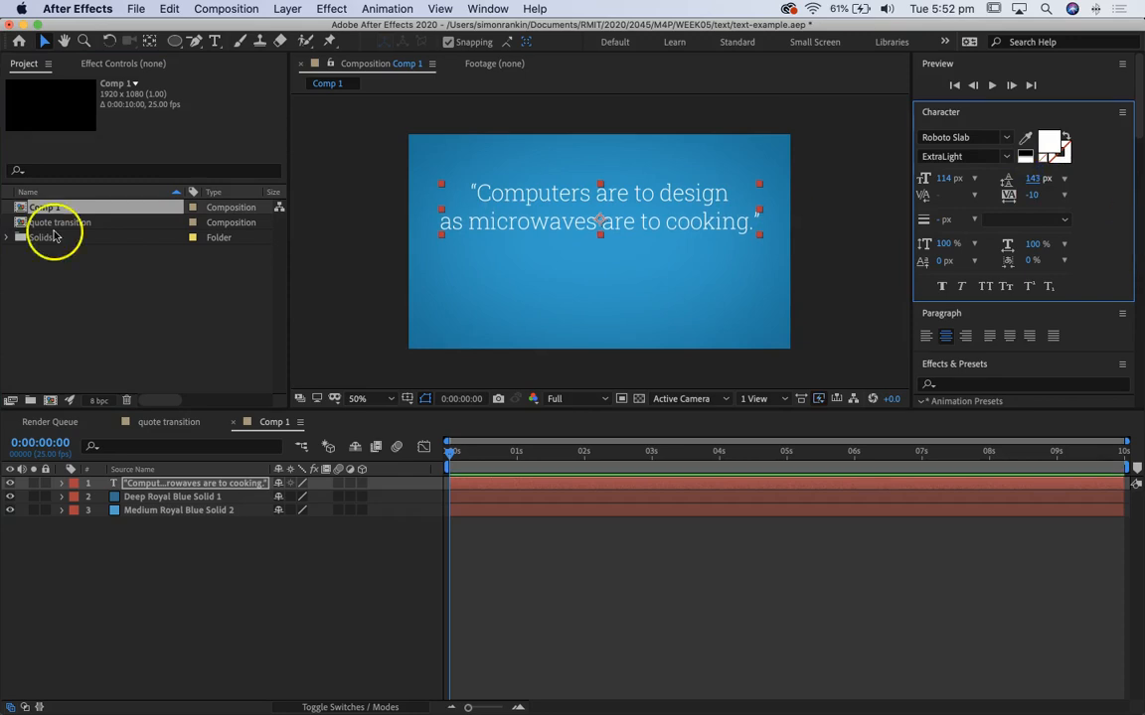
Step: Add a separate text layer reading "Milton Glaser" below the quote and select all of its text
click(212, 42)
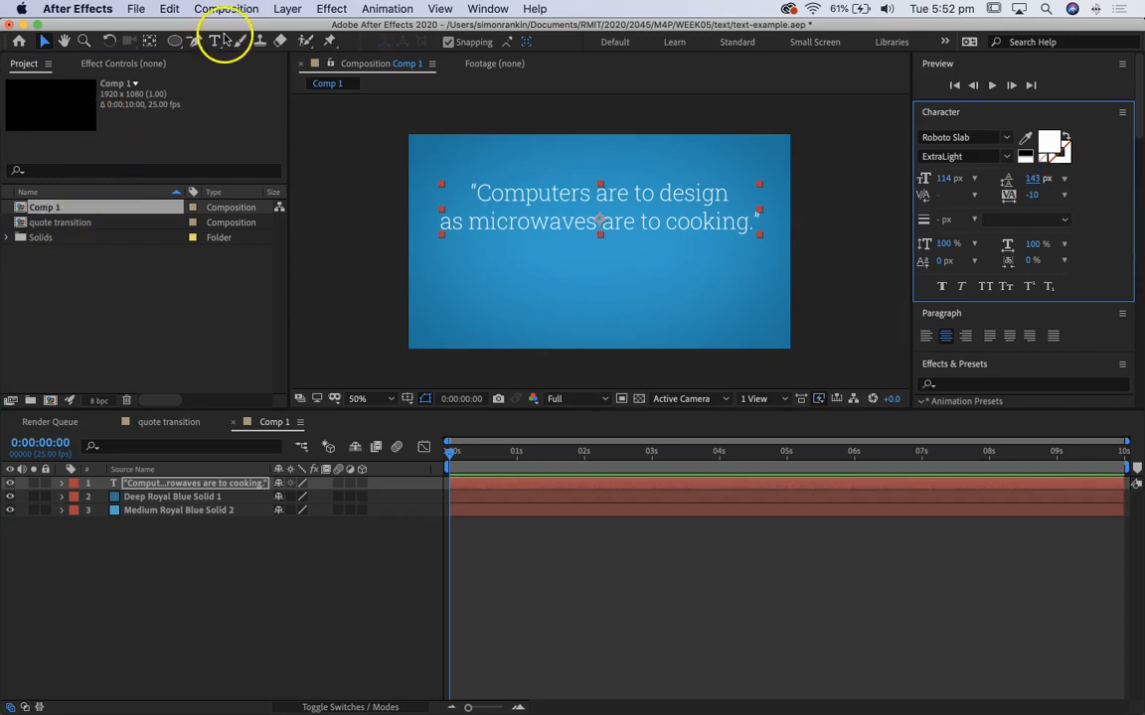
click(549, 268)
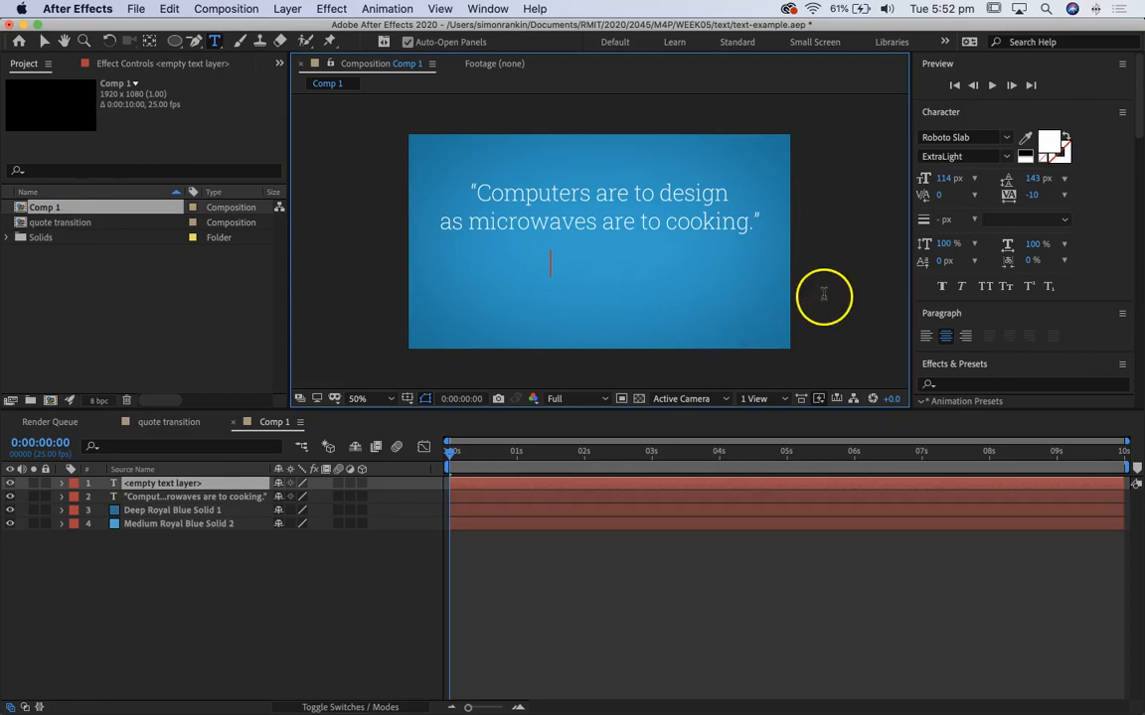
text(Milton)
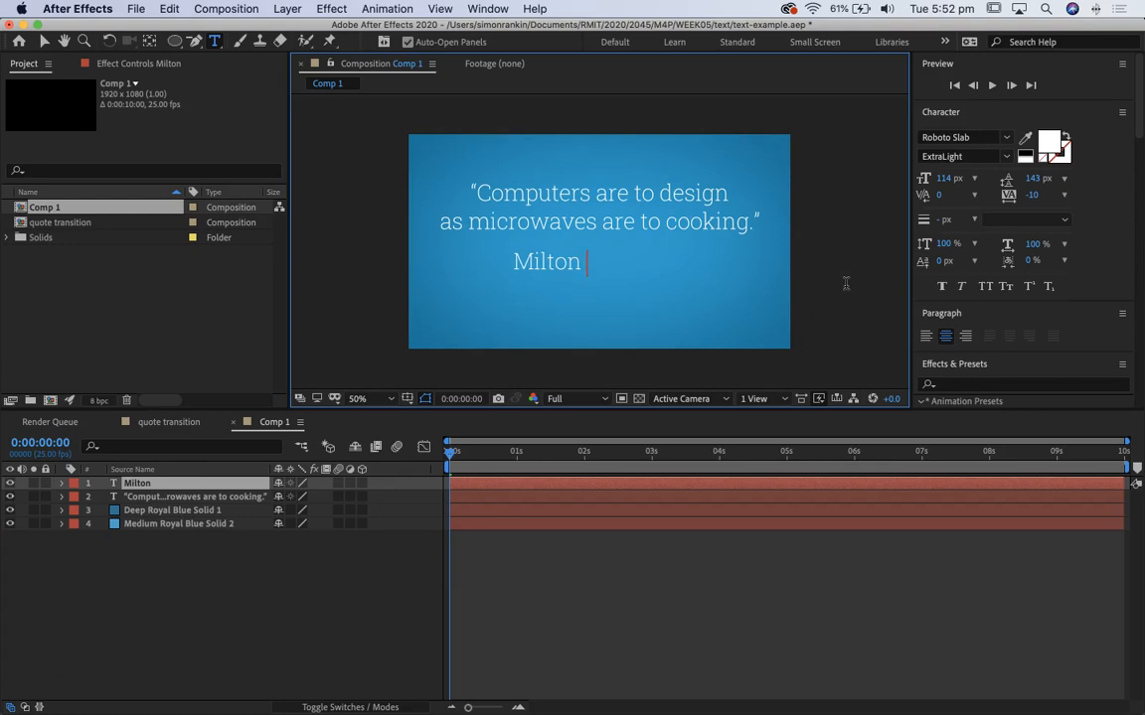
text(Glaser)
key(super+a)
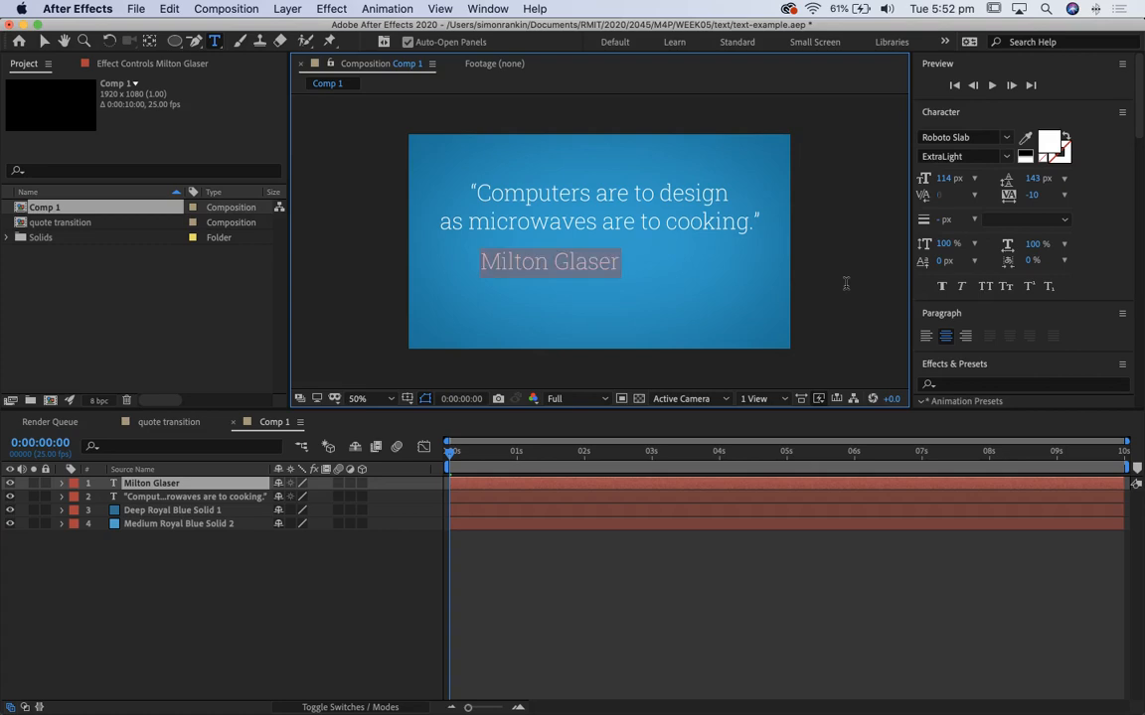
Step: Restyle the selected Milton Glaser text as Bold all caps at 67 px with tracking of 18
click(1006, 138)
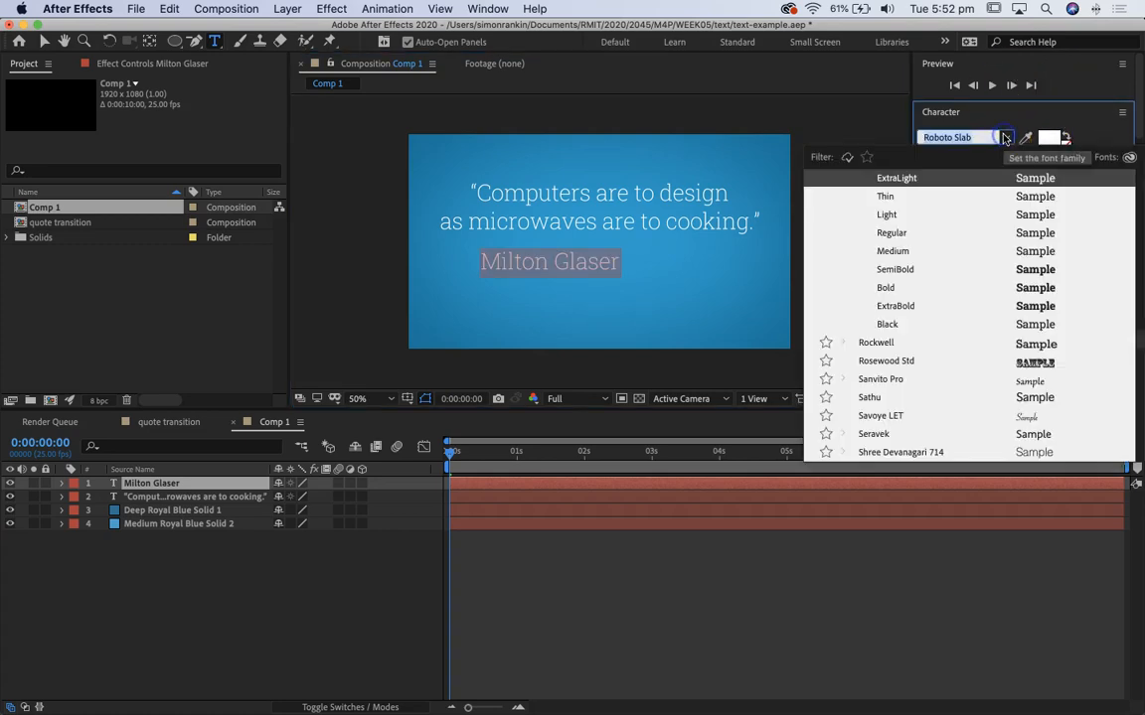
click(905, 288)
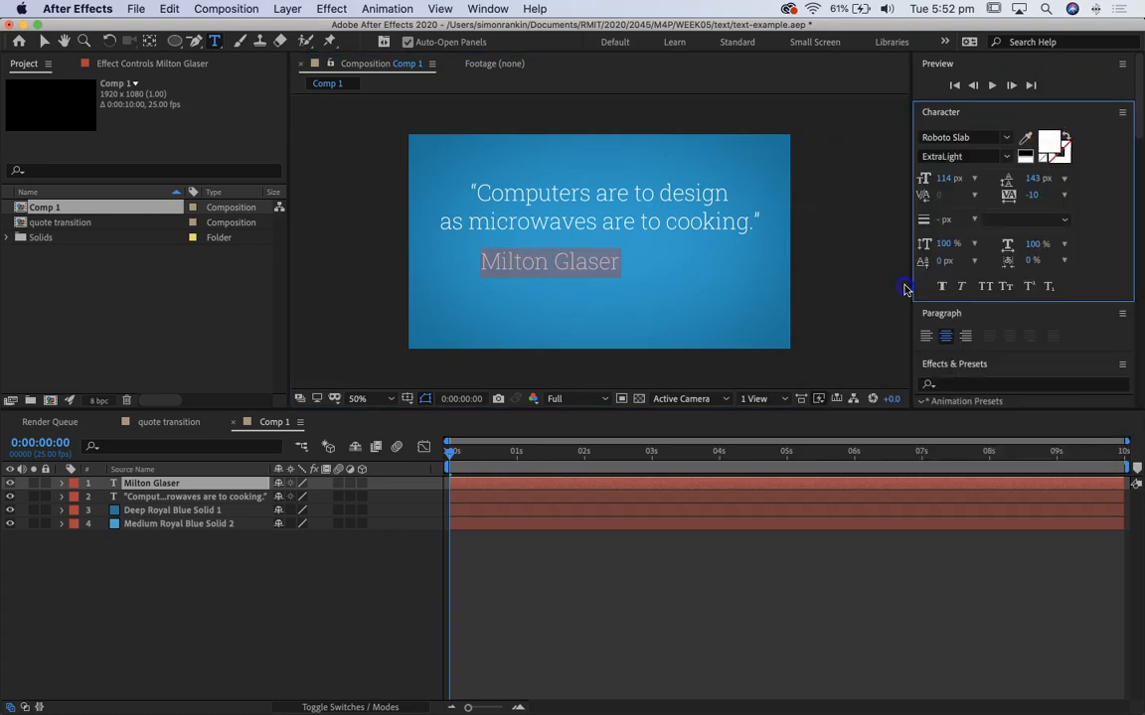
click(986, 287)
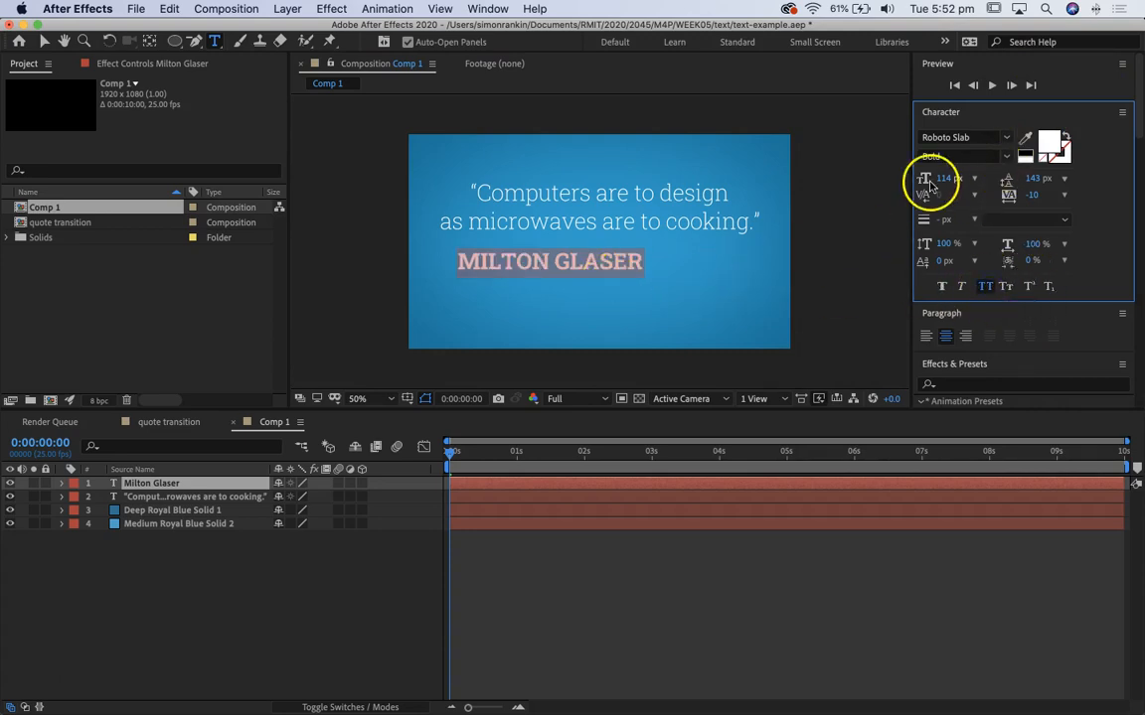
drag(938, 182, 898, 182)
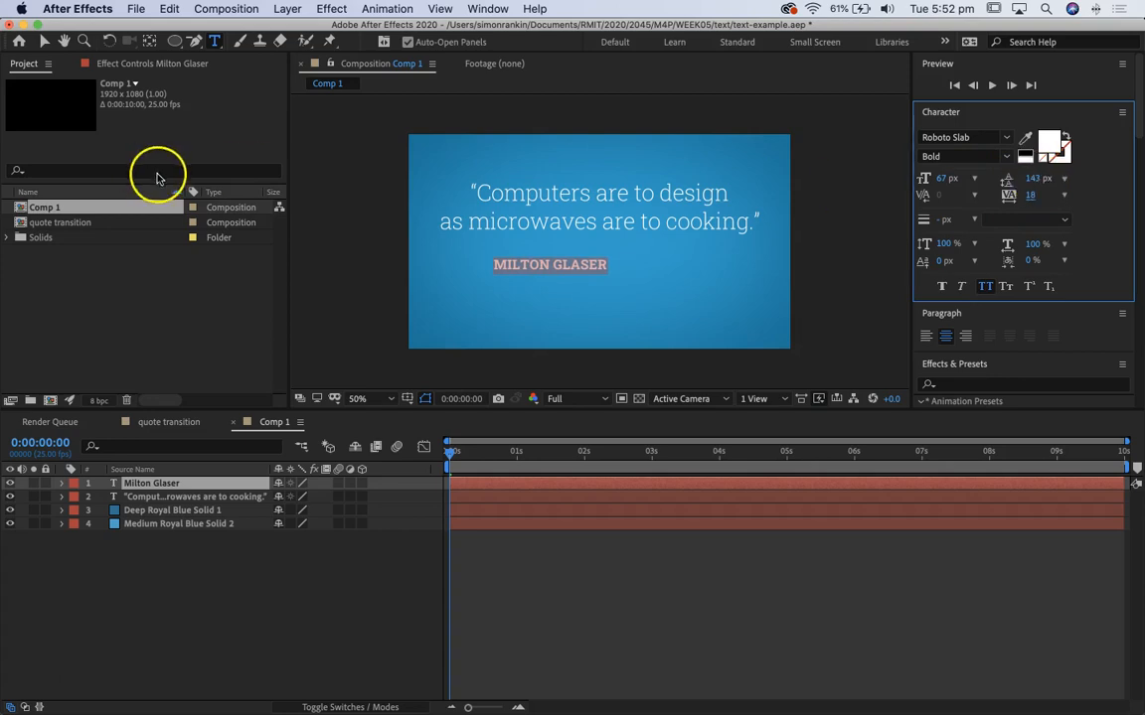
Step: Shift the Milton Glaser text leftward beneath the quote, and make the composition viewer taller
click(44, 42)
drag(597, 265, 554, 270)
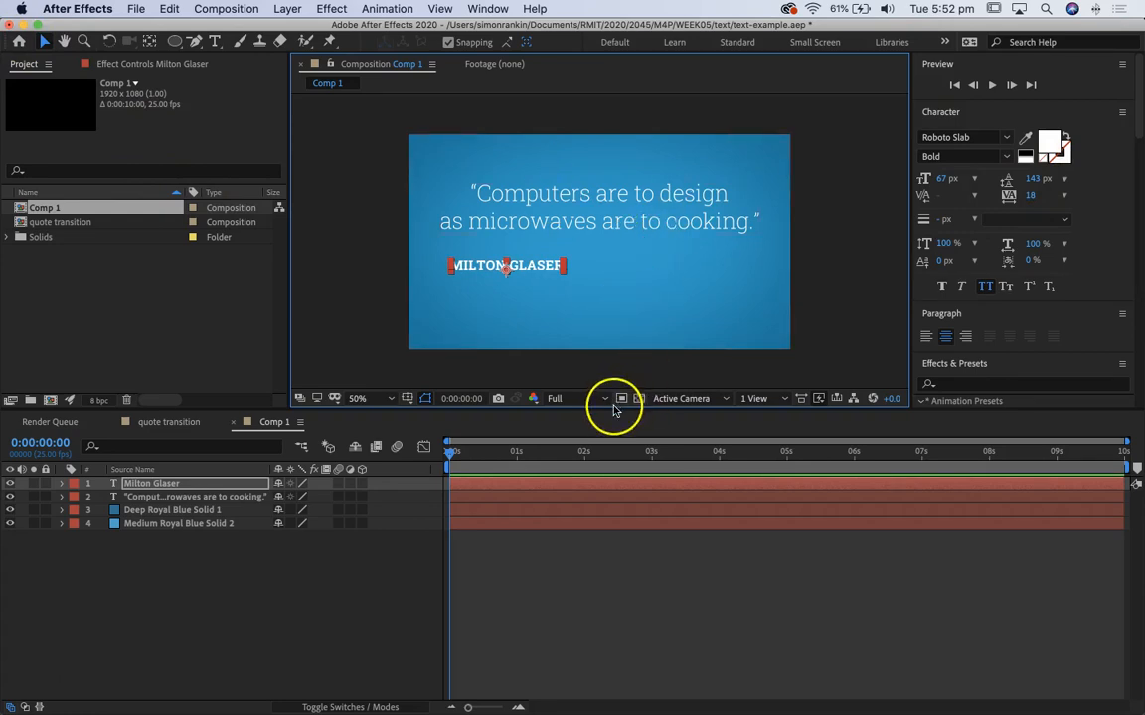
drag(614, 408, 600, 539)
drag(602, 506, 602, 504)
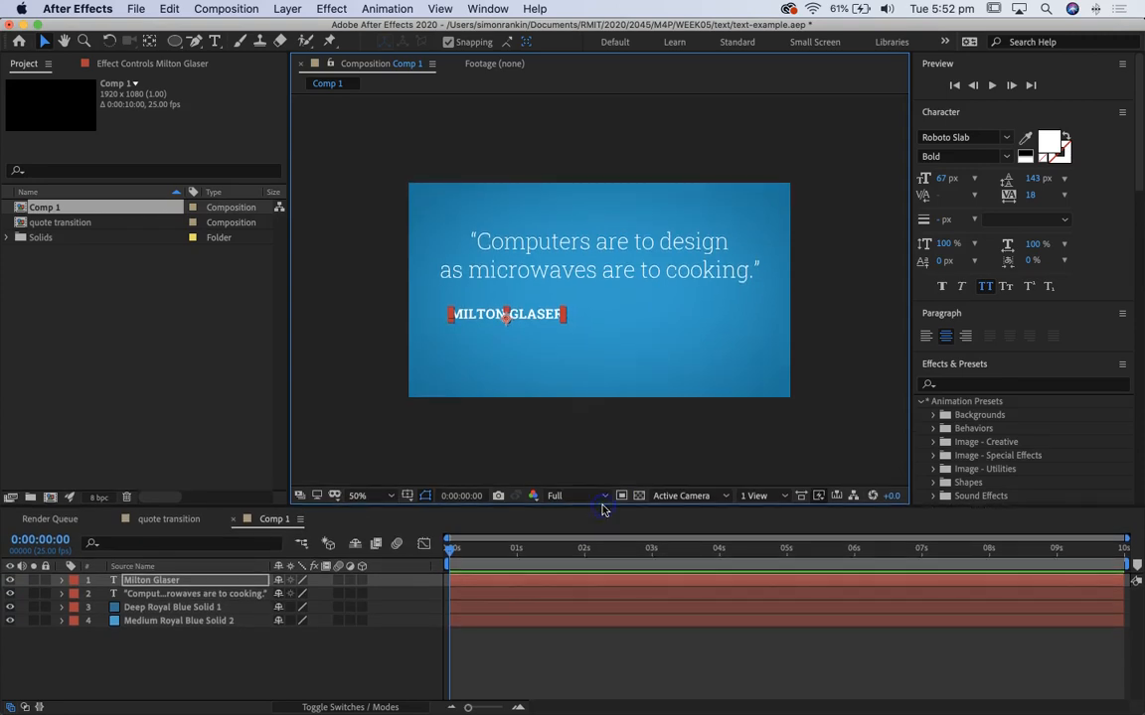
key(.)
Step: Show the Align options and select the quote together with the Milton Glaser text
click(487, 9)
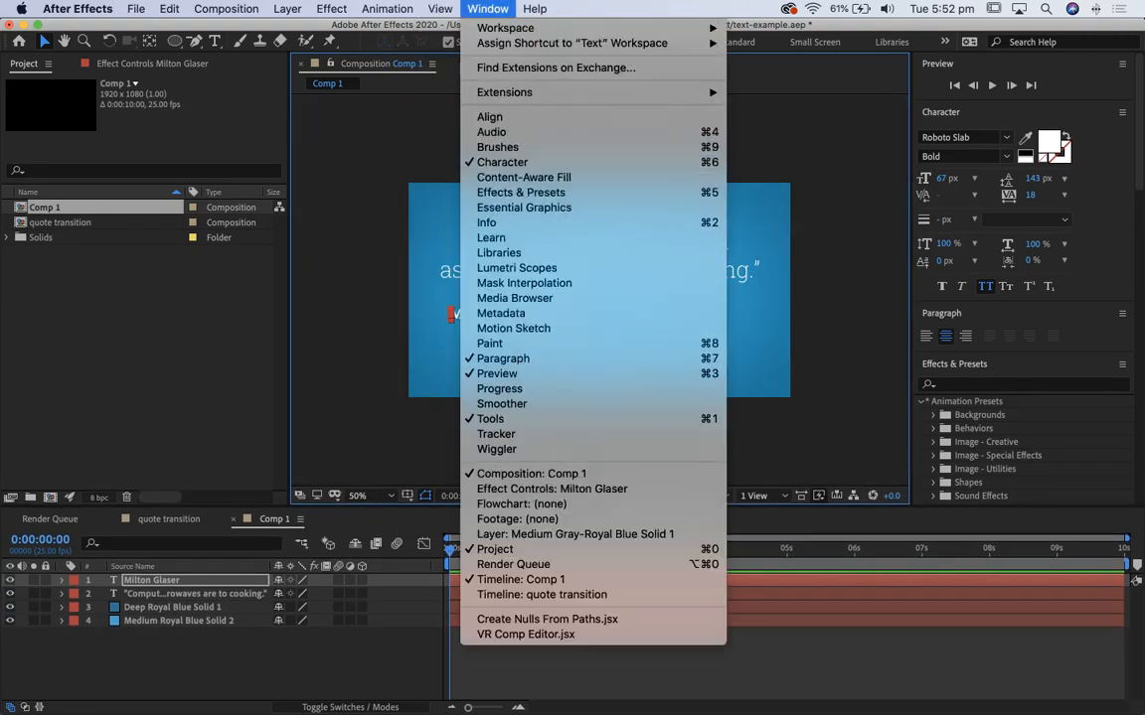
click(511, 120)
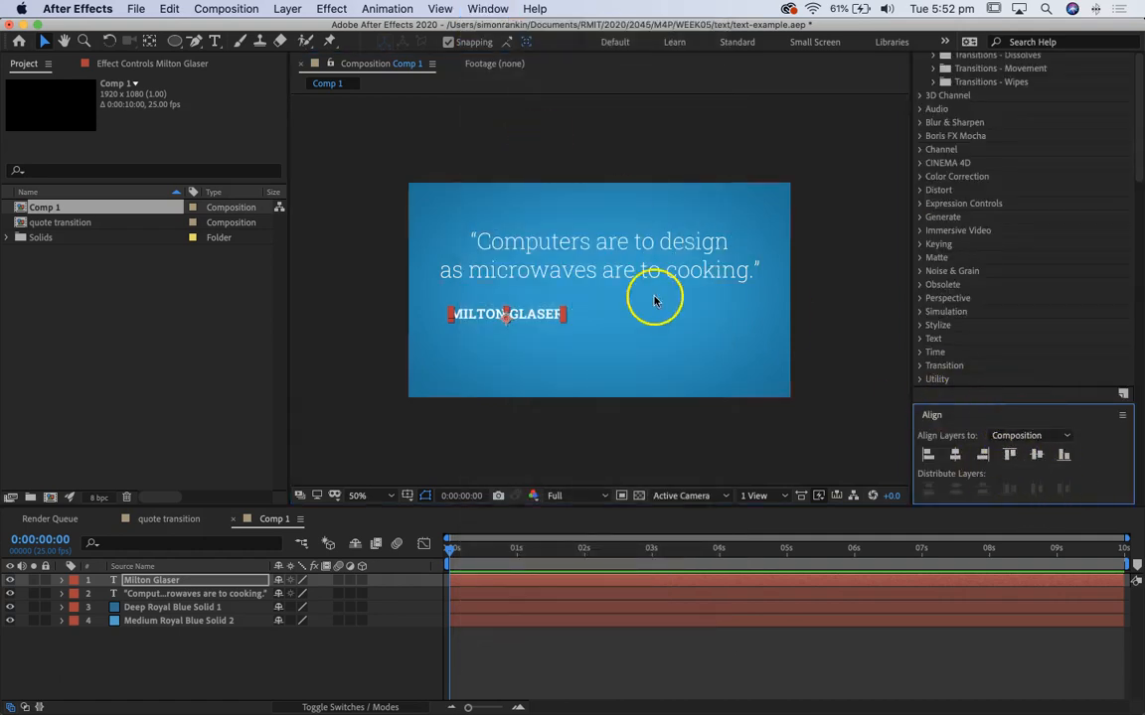
shift+click(618, 276)
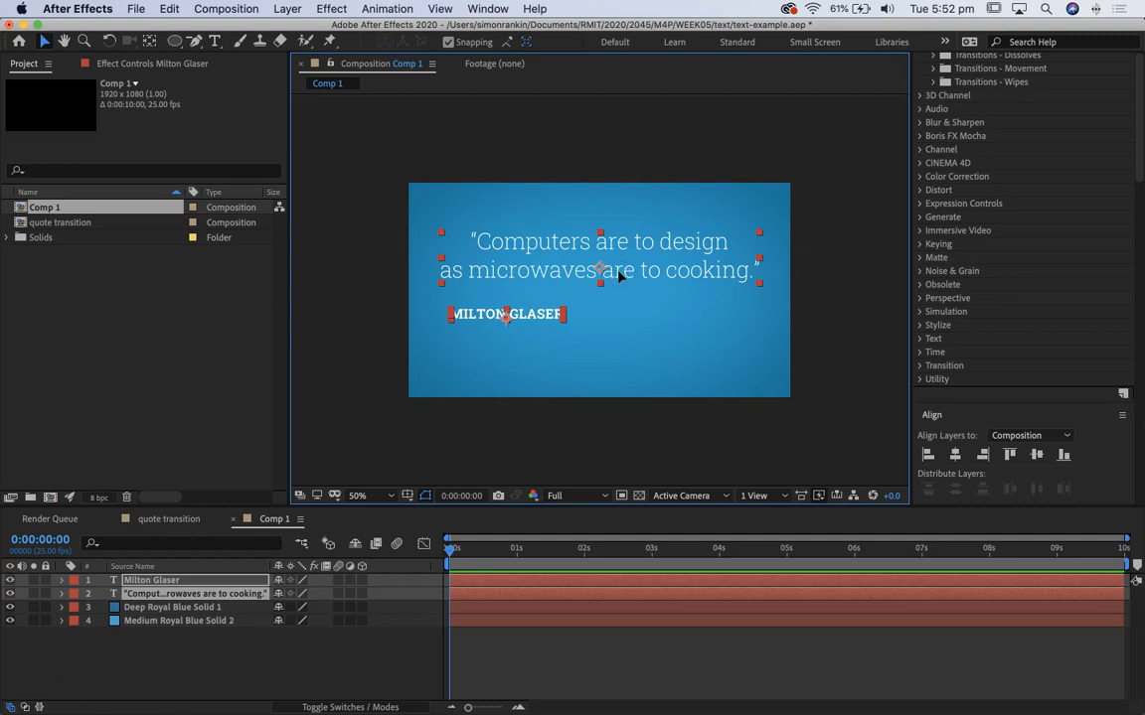
Step: Try aligning the two text layers' centers horizontally relative to the selection
click(1053, 437)
click(1031, 473)
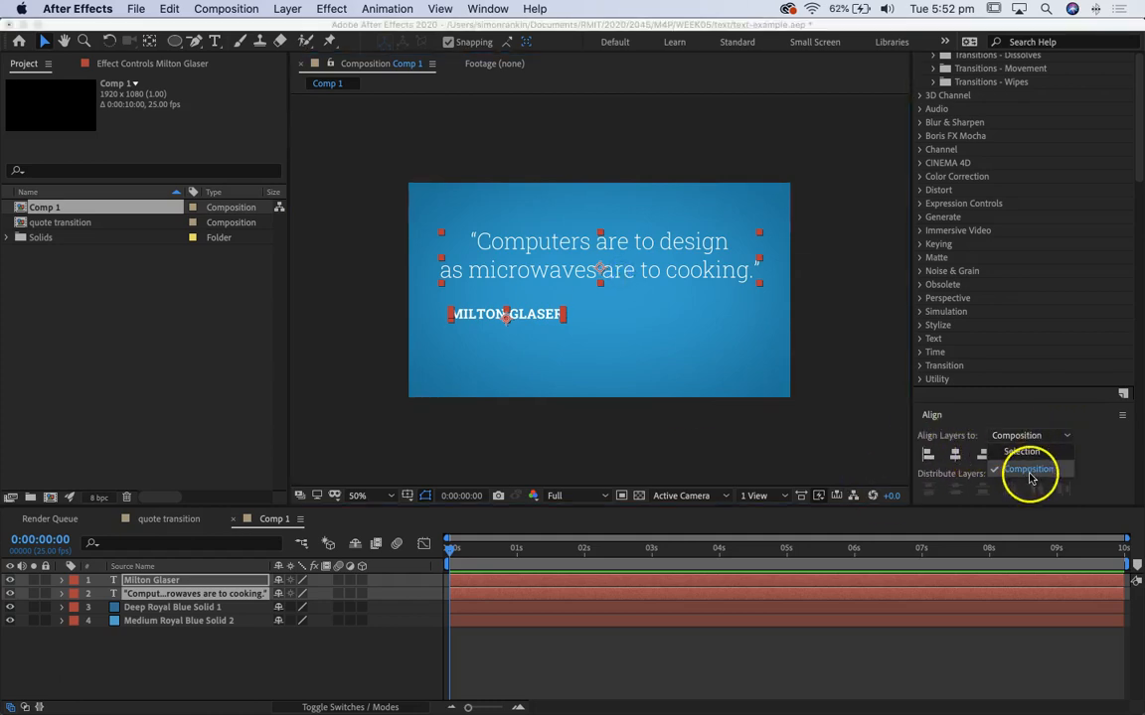
click(1022, 452)
click(955, 455)
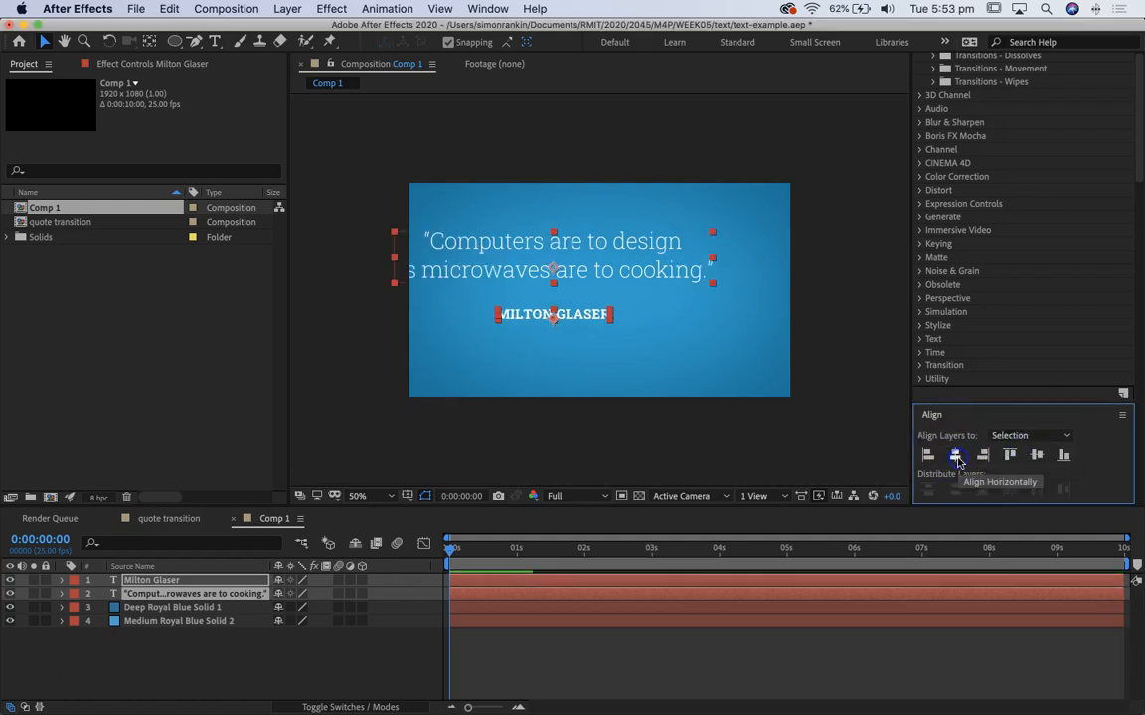
Step: Center both text layers horizontally relative to the composition and move them slightly down toward the middle of the frame
click(1038, 435)
click(1027, 479)
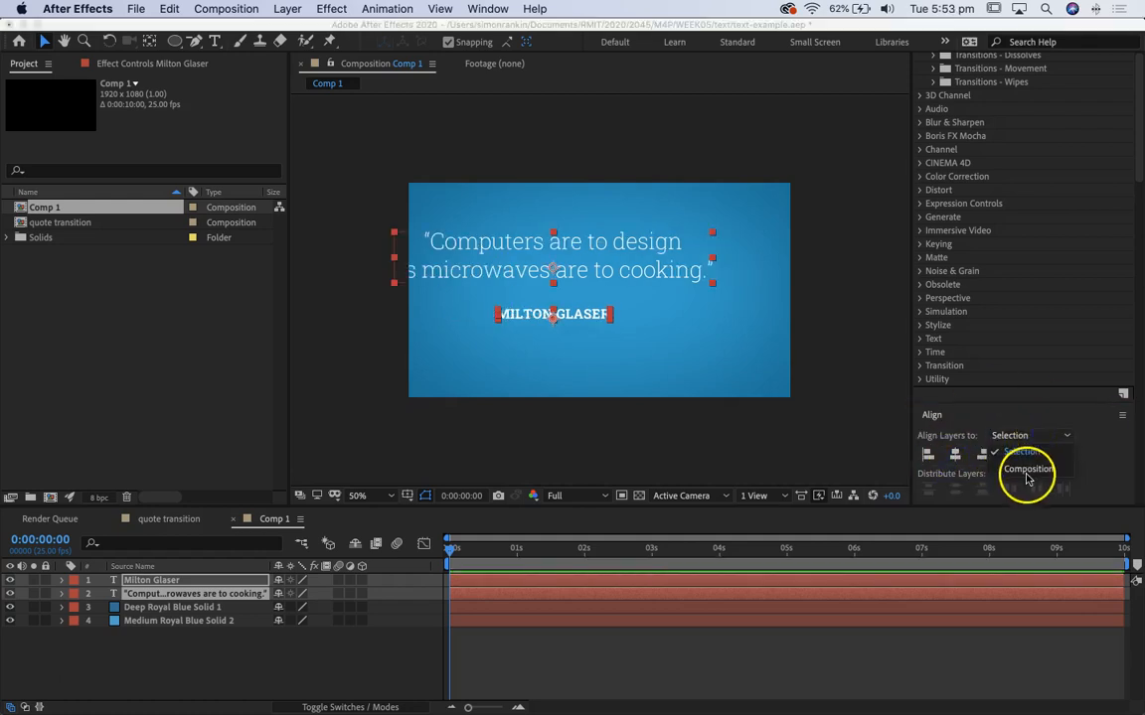
click(954, 454)
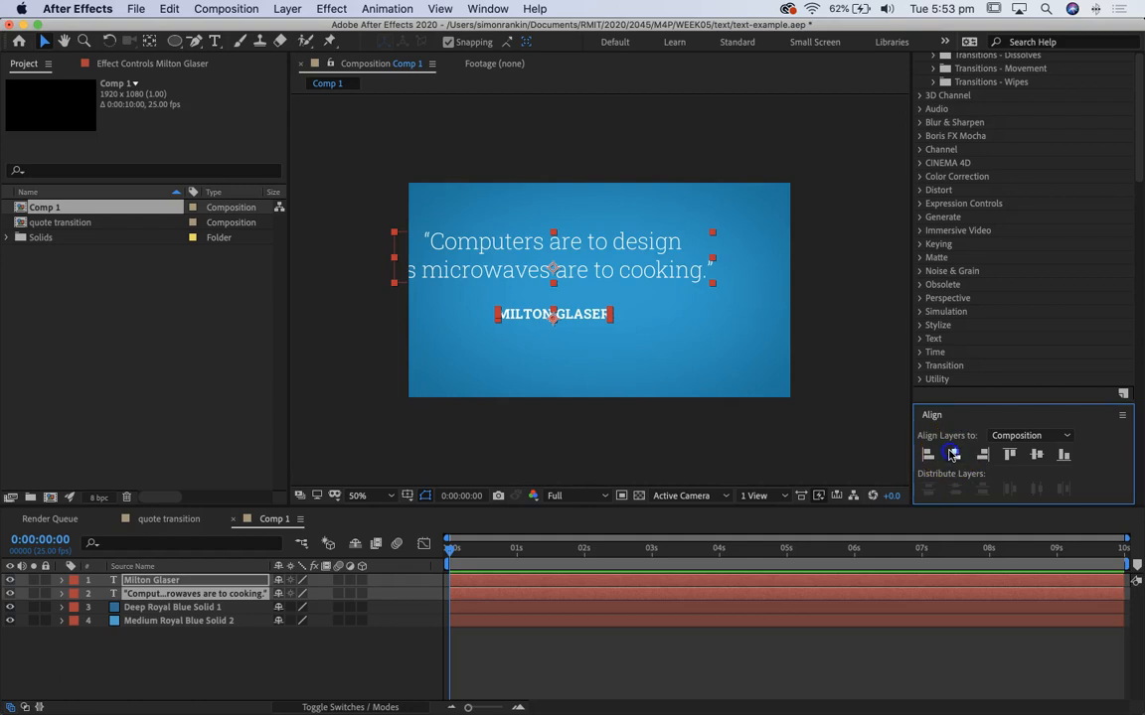
drag(696, 276, 694, 289)
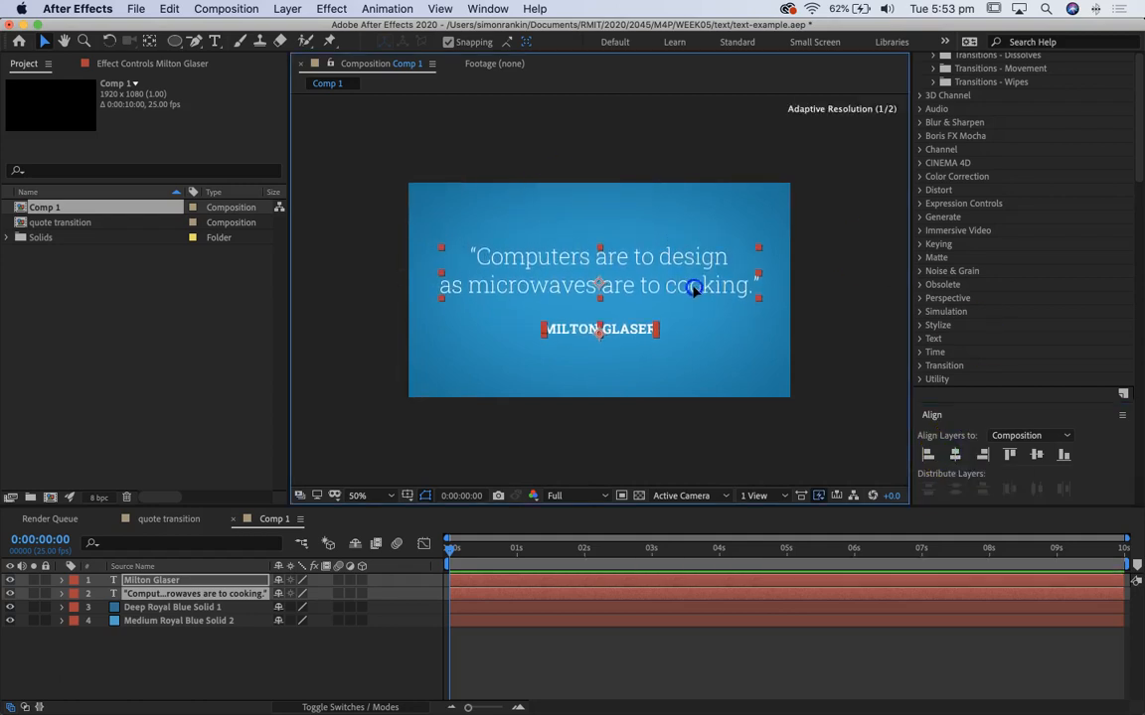
click(852, 233)
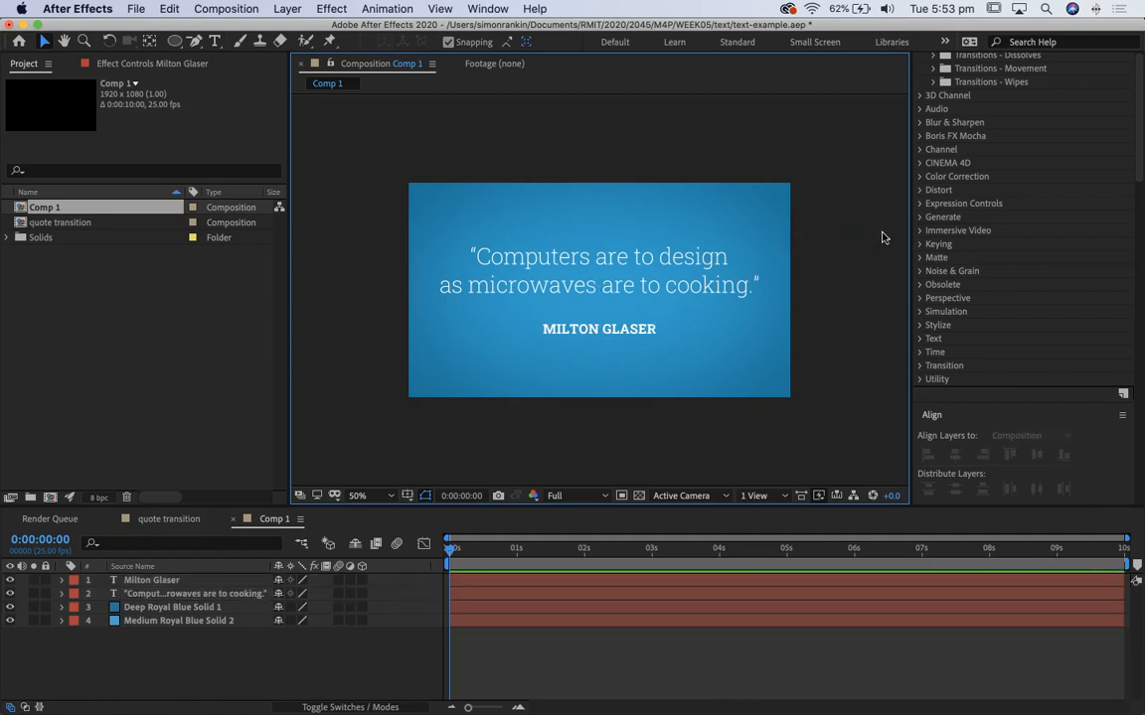
Step: Set the Milton Glaser text's font size to 60 px
click(586, 331)
click(859, 301)
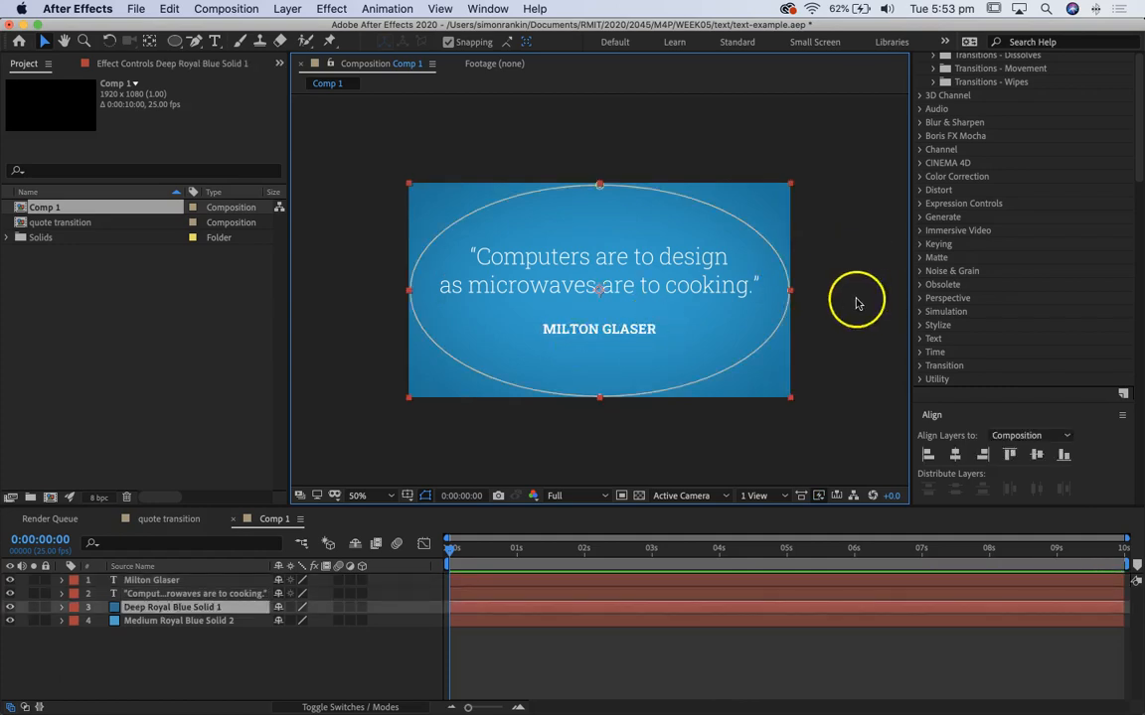
click(599, 334)
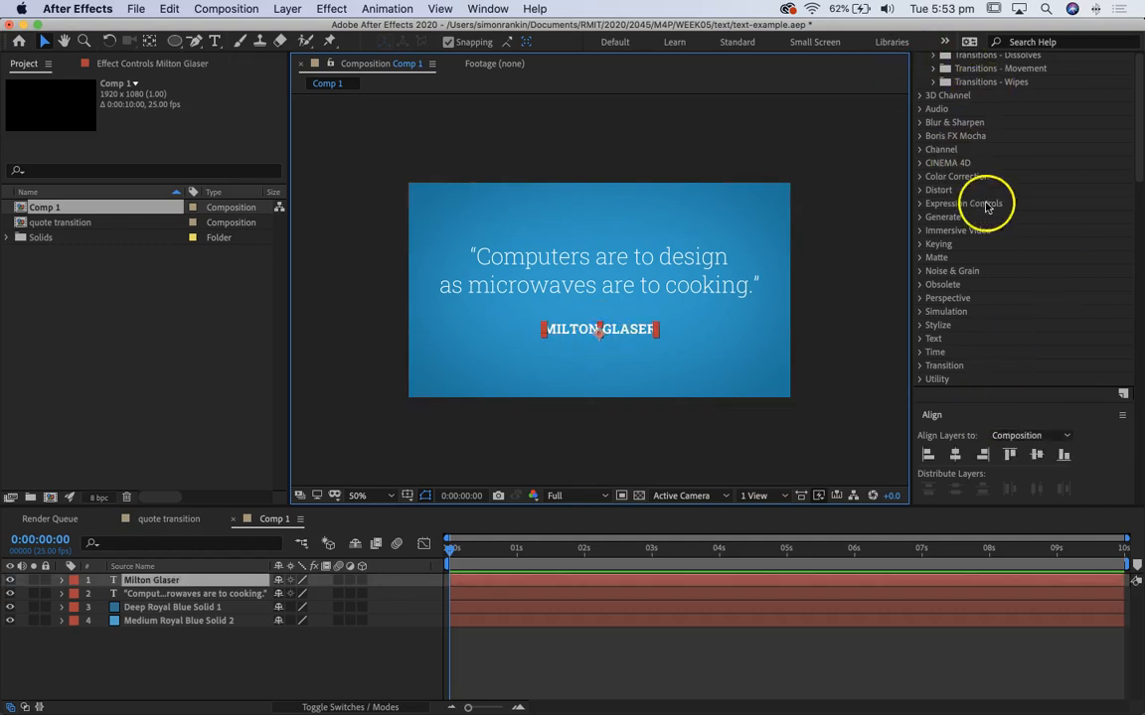
scroll(971, 189, up, 10)
click(946, 178)
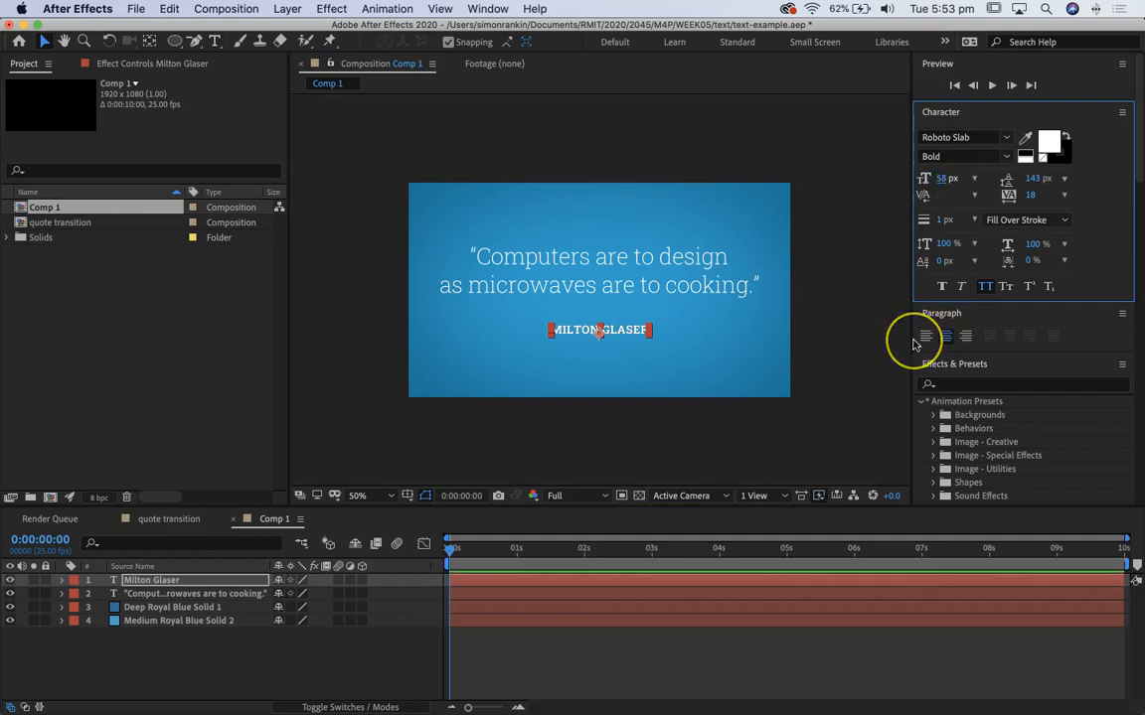
key(Up)
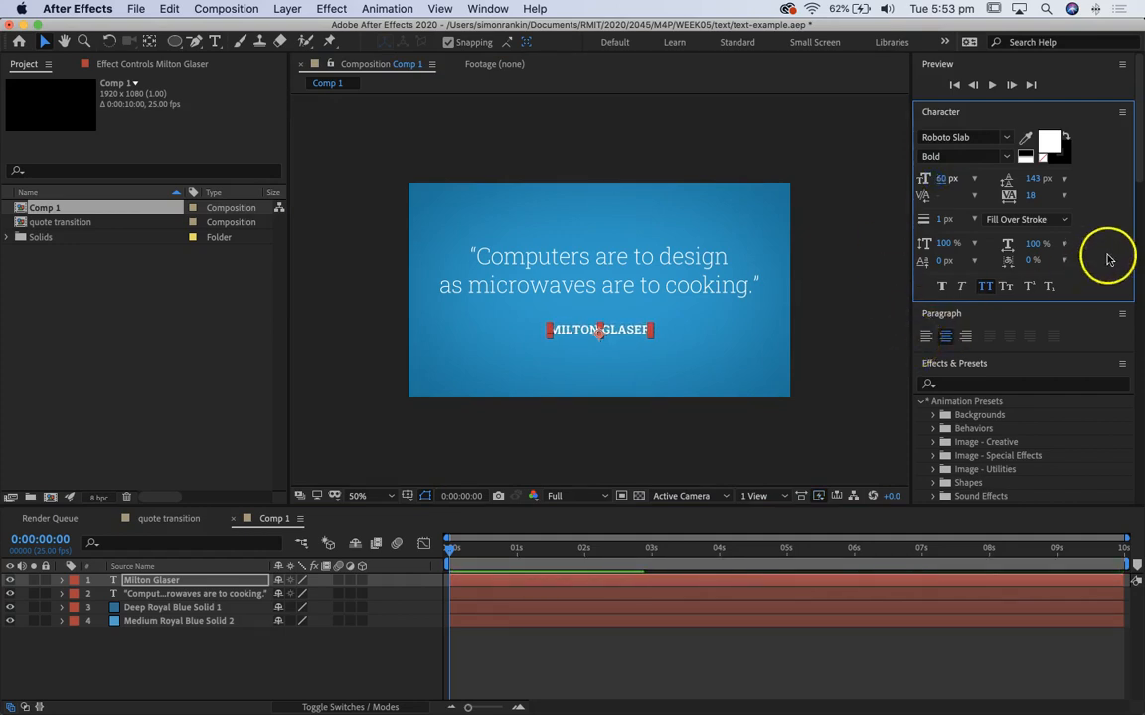
click(894, 277)
Step: Nudge the Milton Glaser text upward, closer to the quote, and deselect it
click(651, 331)
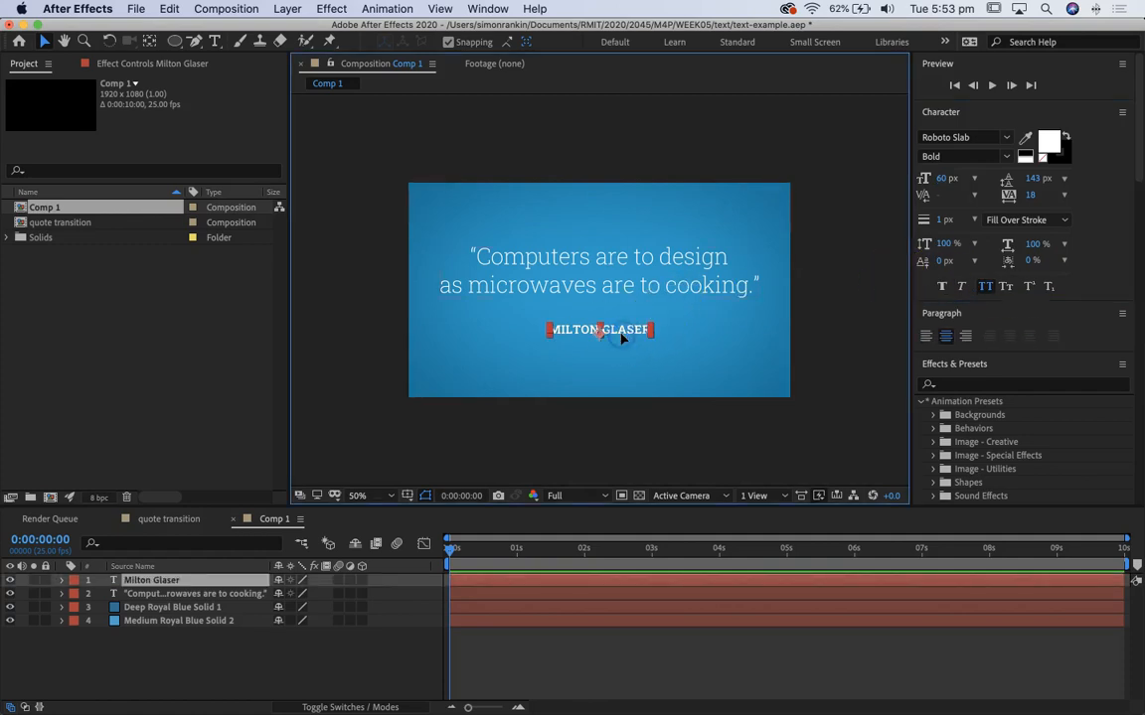
key(shift+Up)
key(shift+Up)
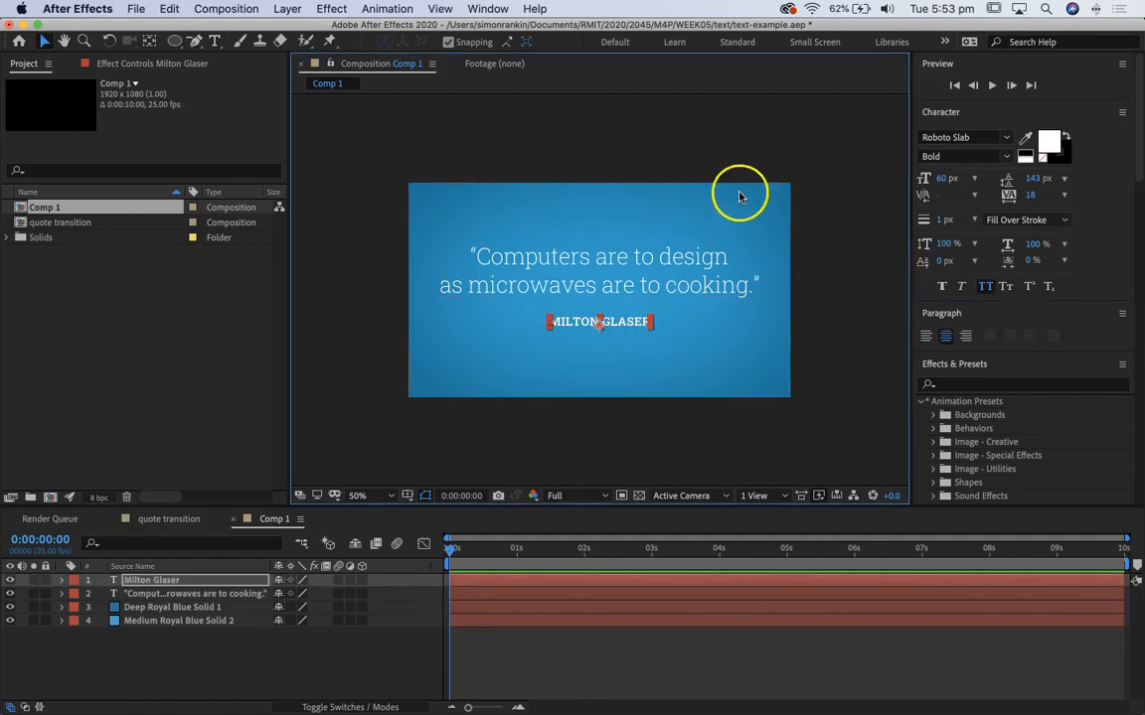
click(843, 215)
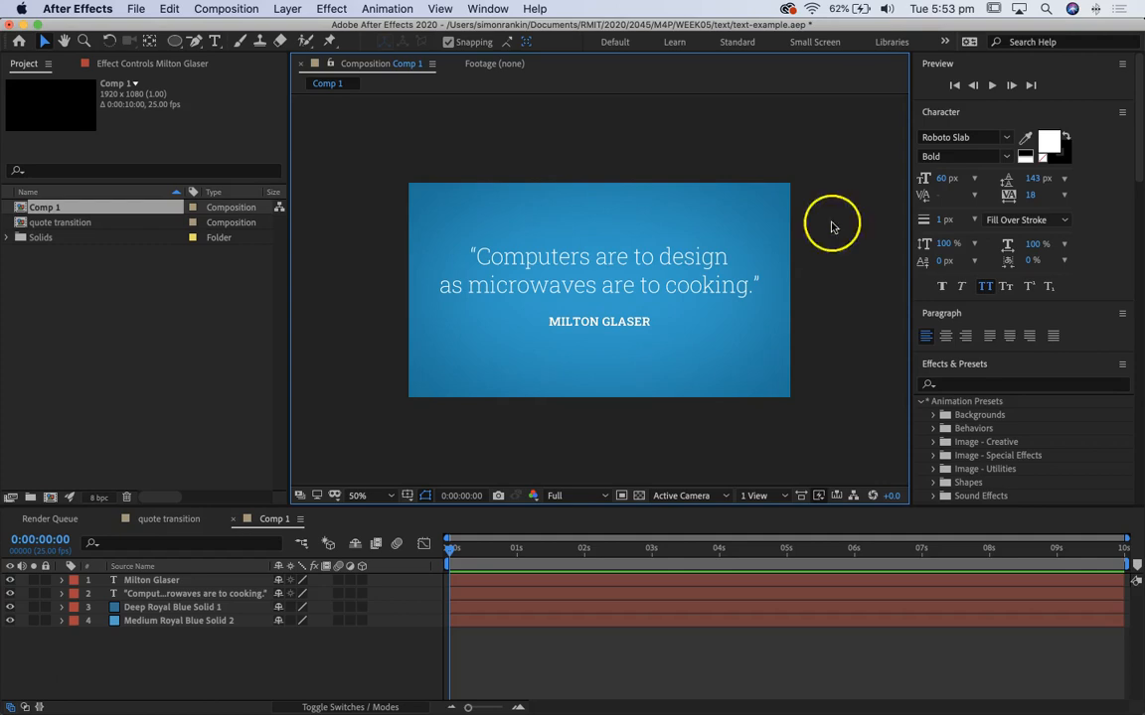
Step: Move the quote layer above the Milton Glaser layer and expand its text properties
click(149, 595)
drag(144, 590, 144, 581)
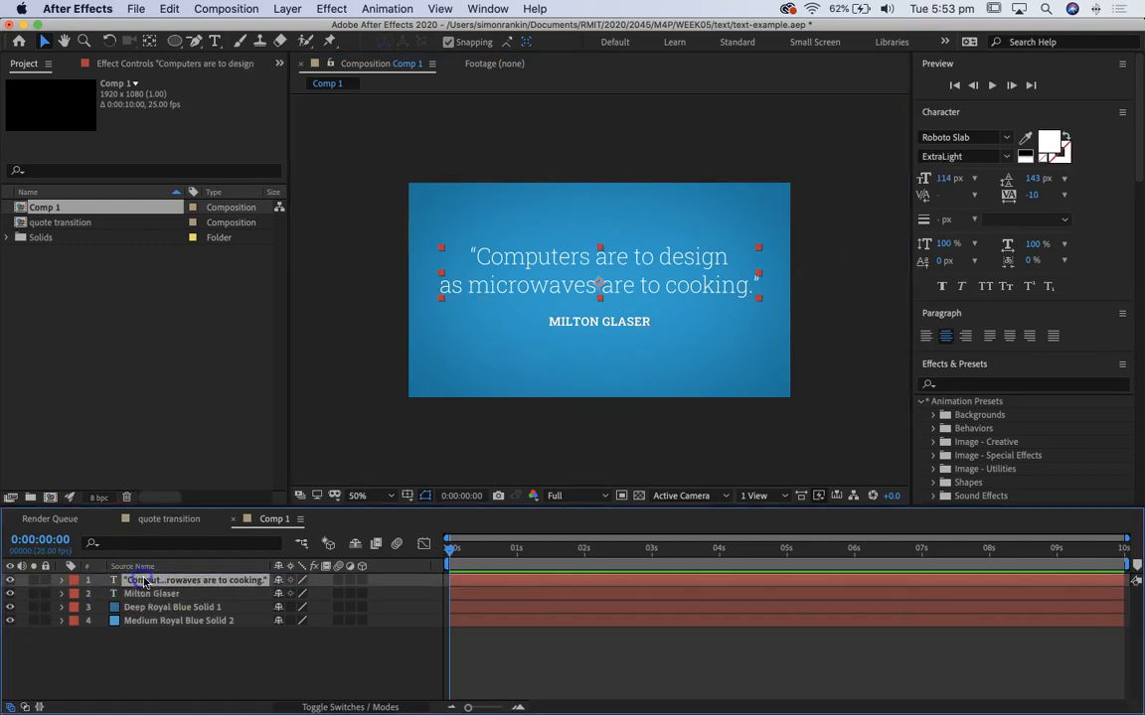
click(61, 581)
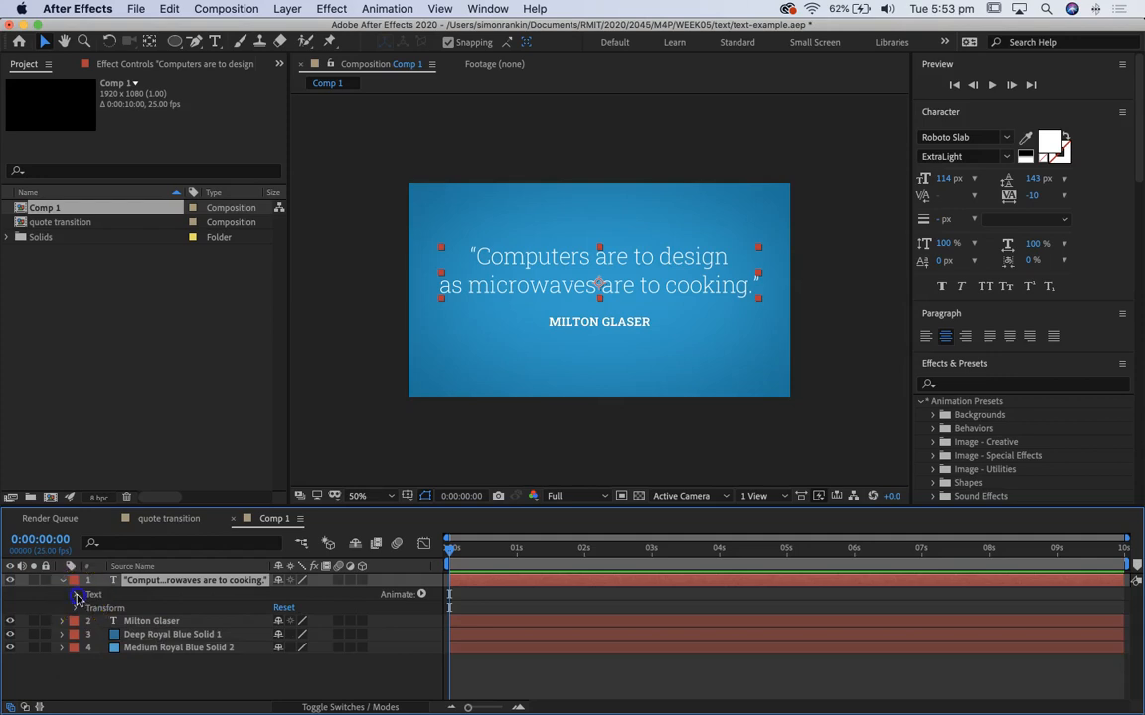
click(76, 595)
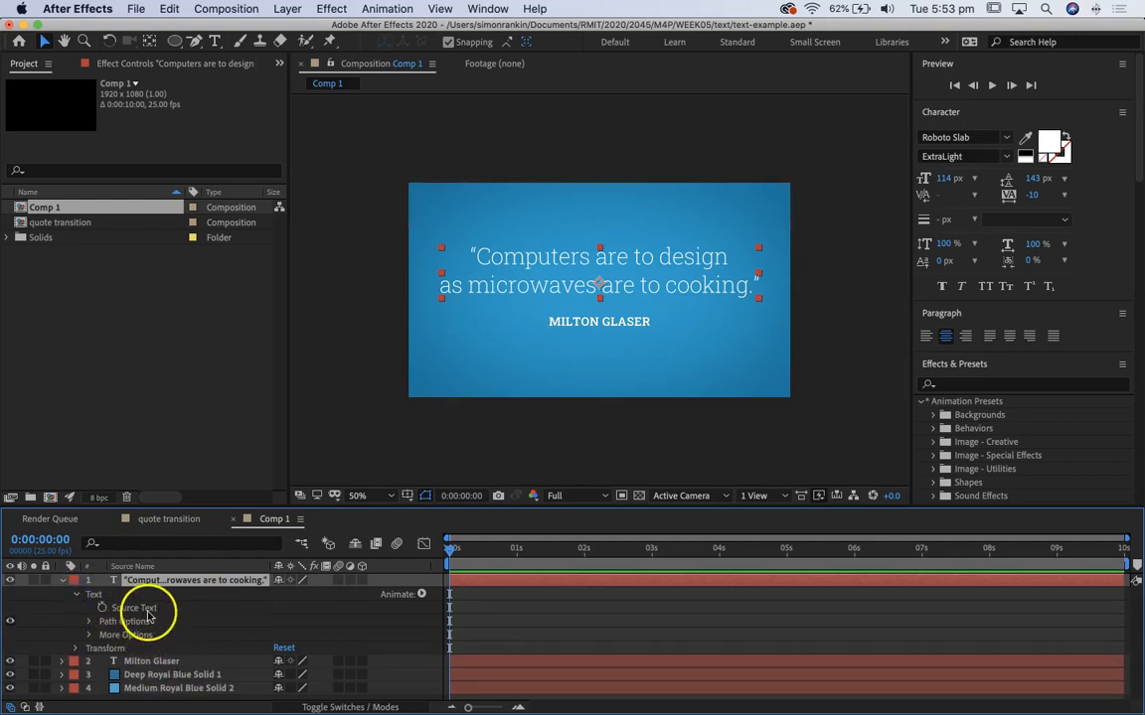
Step: Add an Opacity text animator to the quote layer, enlarge the timeline area, and set the animator's opacity to 0%
click(422, 595)
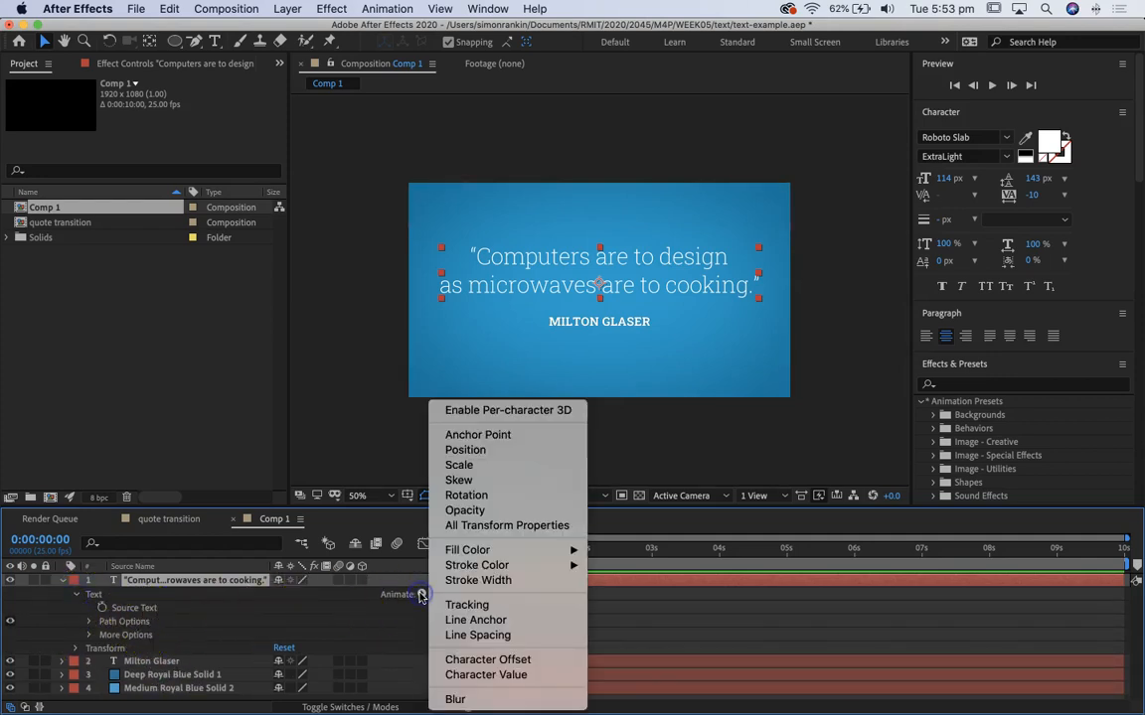
click(478, 511)
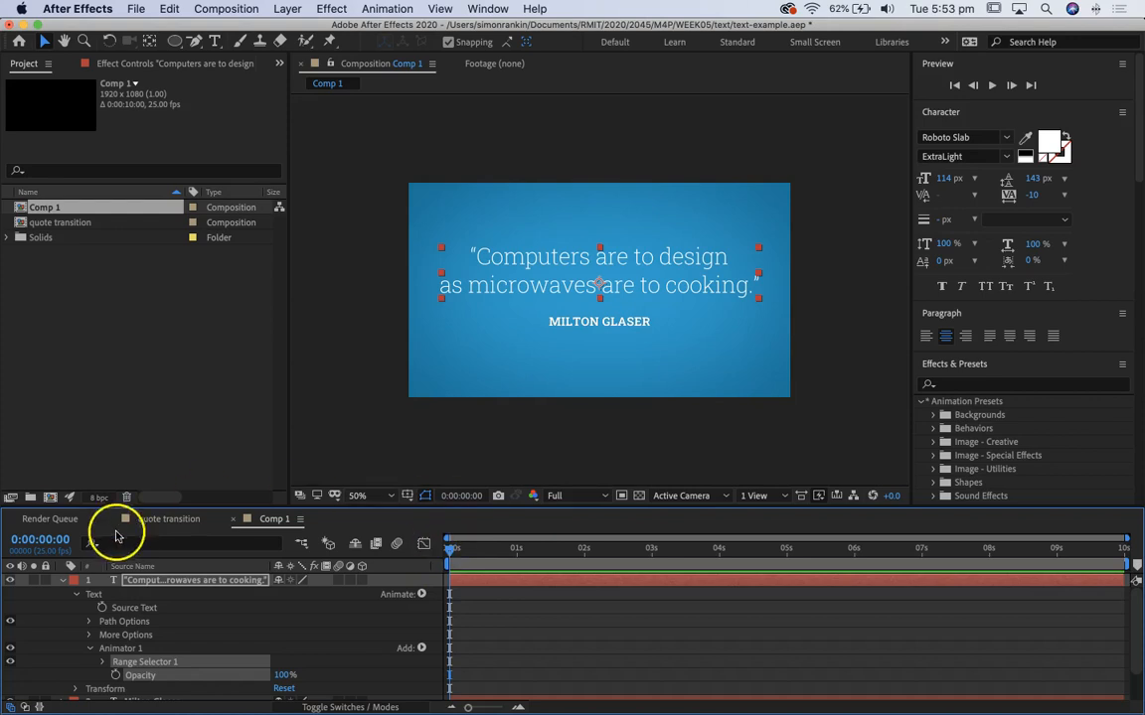
drag(348, 513, 354, 437)
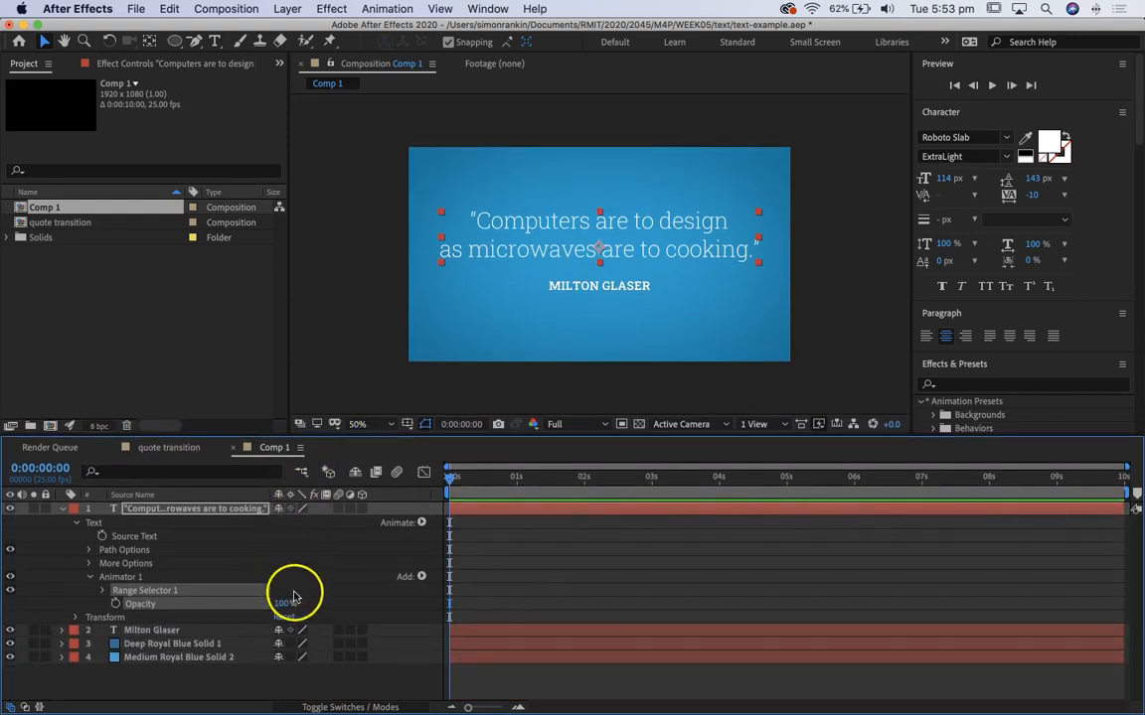
drag(285, 606, 138, 600)
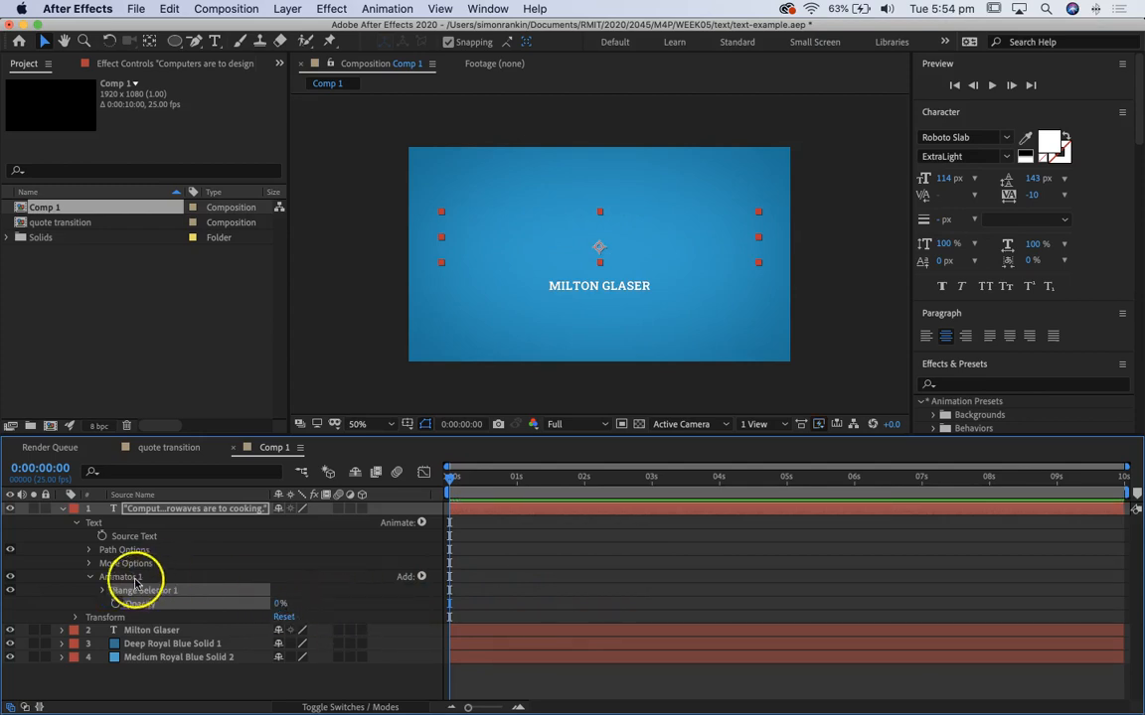
Step: Expand the quote animator's range selector and scrub its Start value to preview the letters' reveal, returning it to 0%
click(100, 593)
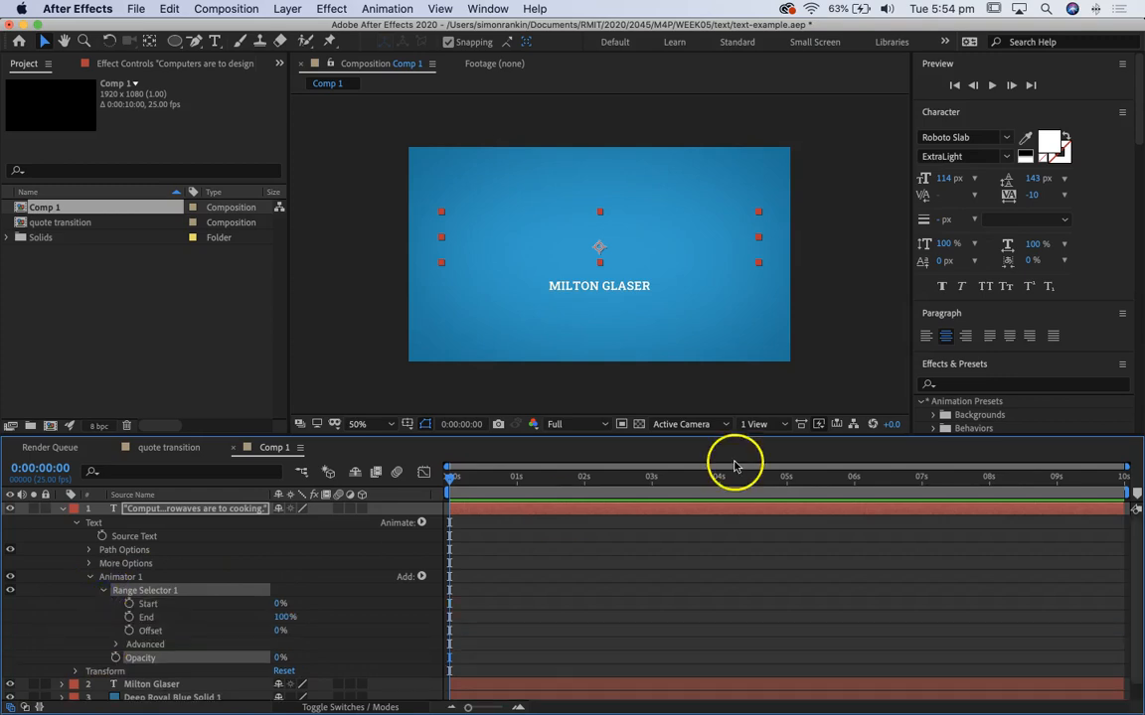
drag(453, 473, 336, 478)
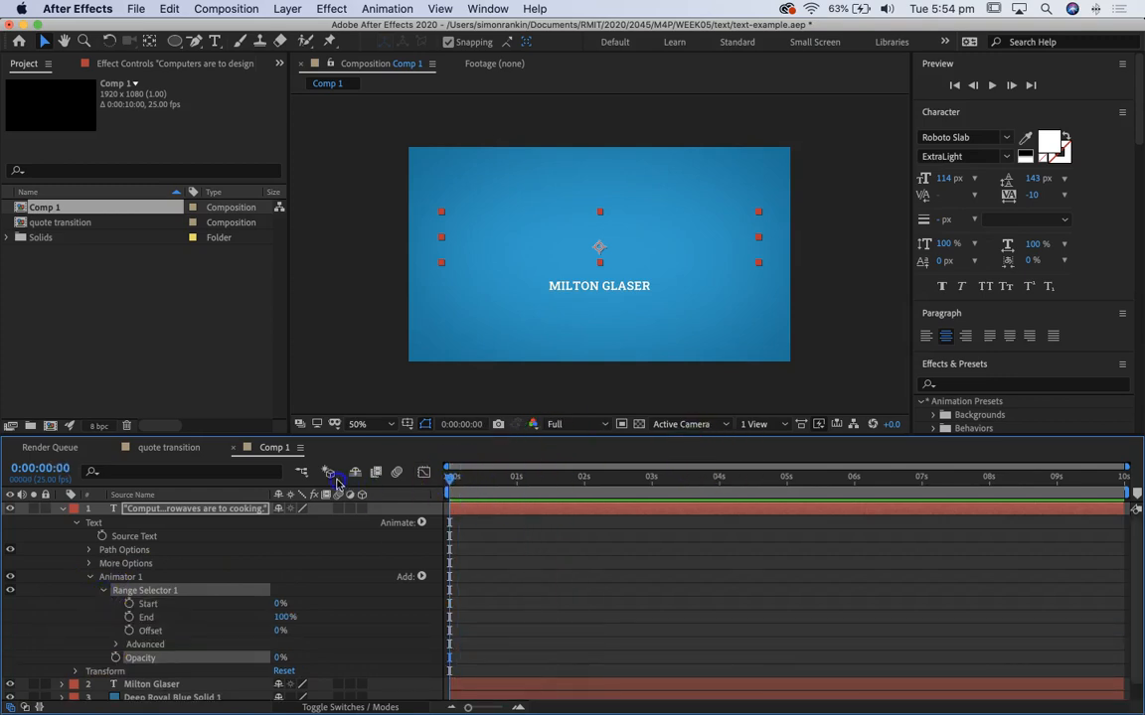
drag(278, 604, 255, 586)
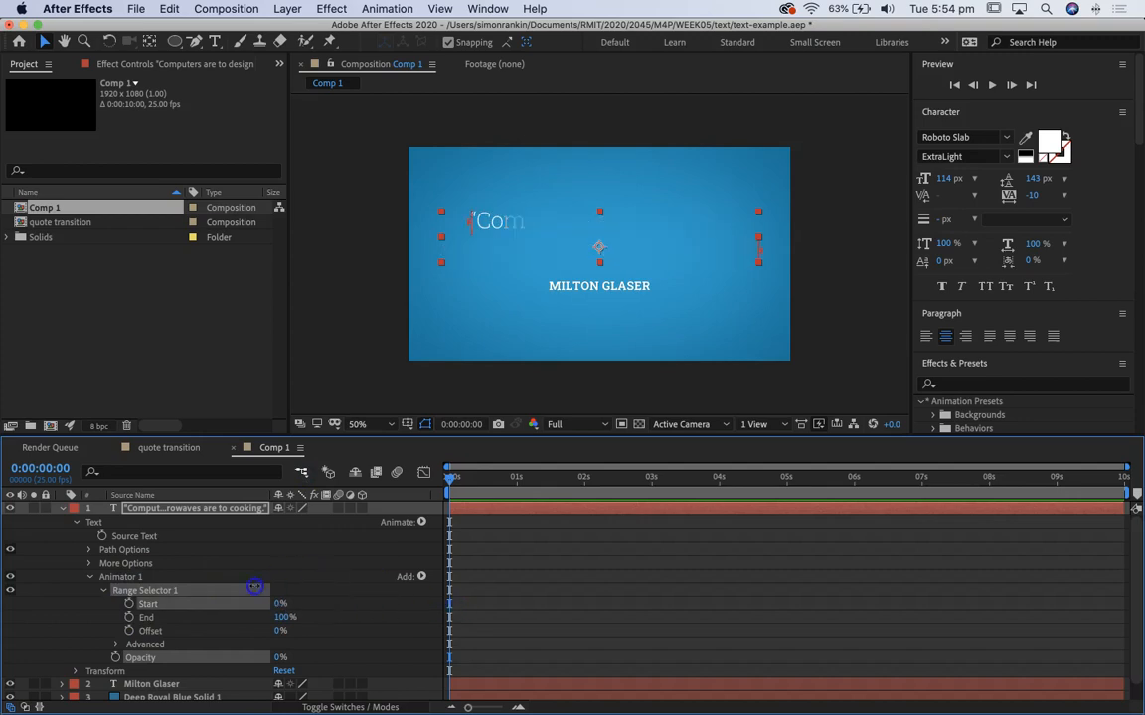
Step: Keyframe the range selector's Start at 0% at both 0 and 2 seconds, and return to the 2-second keyframe
click(126, 589)
click(129, 605)
drag(459, 486, 586, 502)
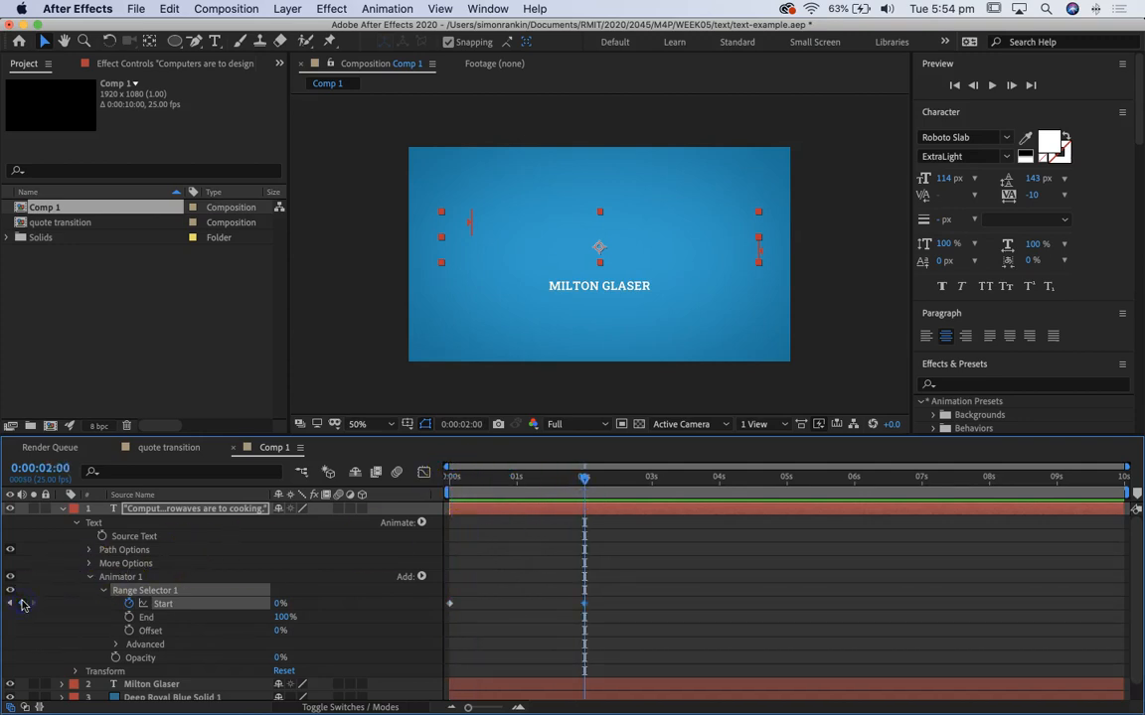
drag(587, 478, 290, 481)
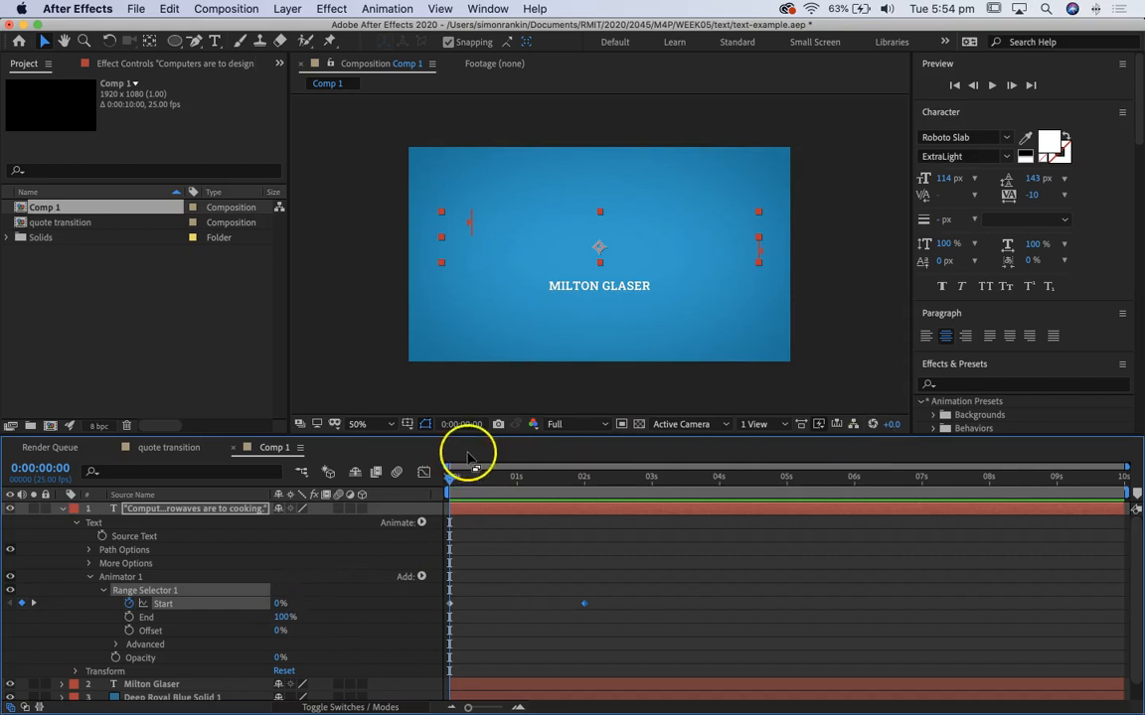
click(30, 605)
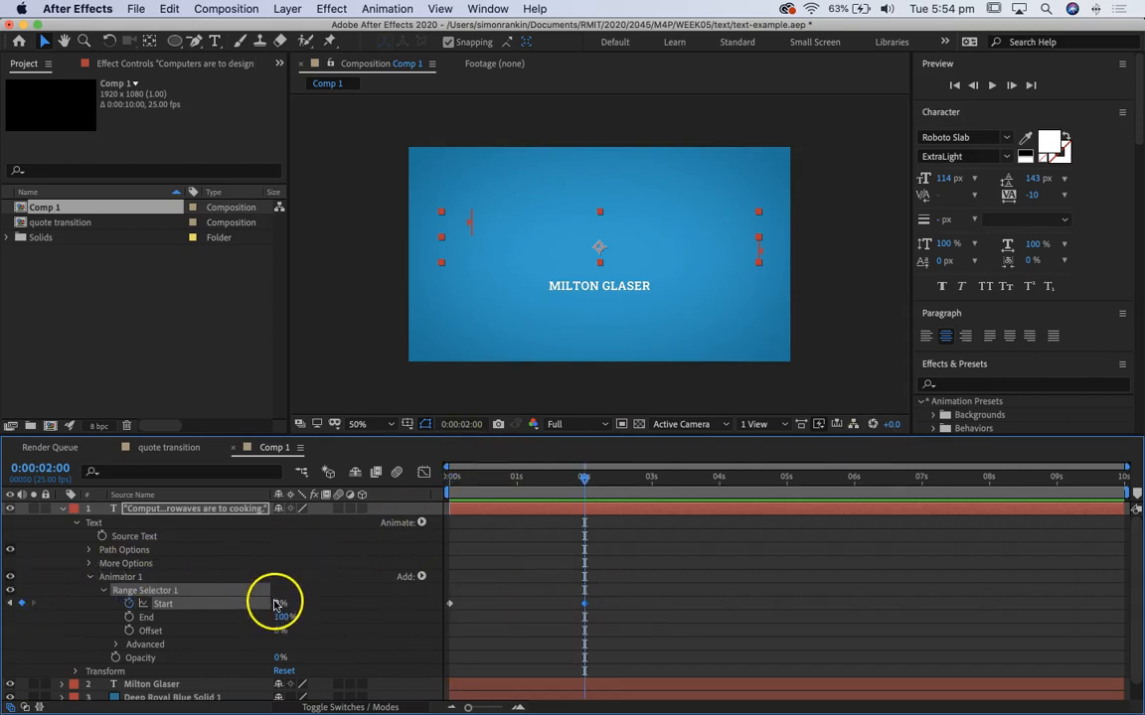
Step: Set the range selector's Start to 100% at 2 seconds and preview the quote's reveal from the beginning
drag(277, 606, 554, 616)
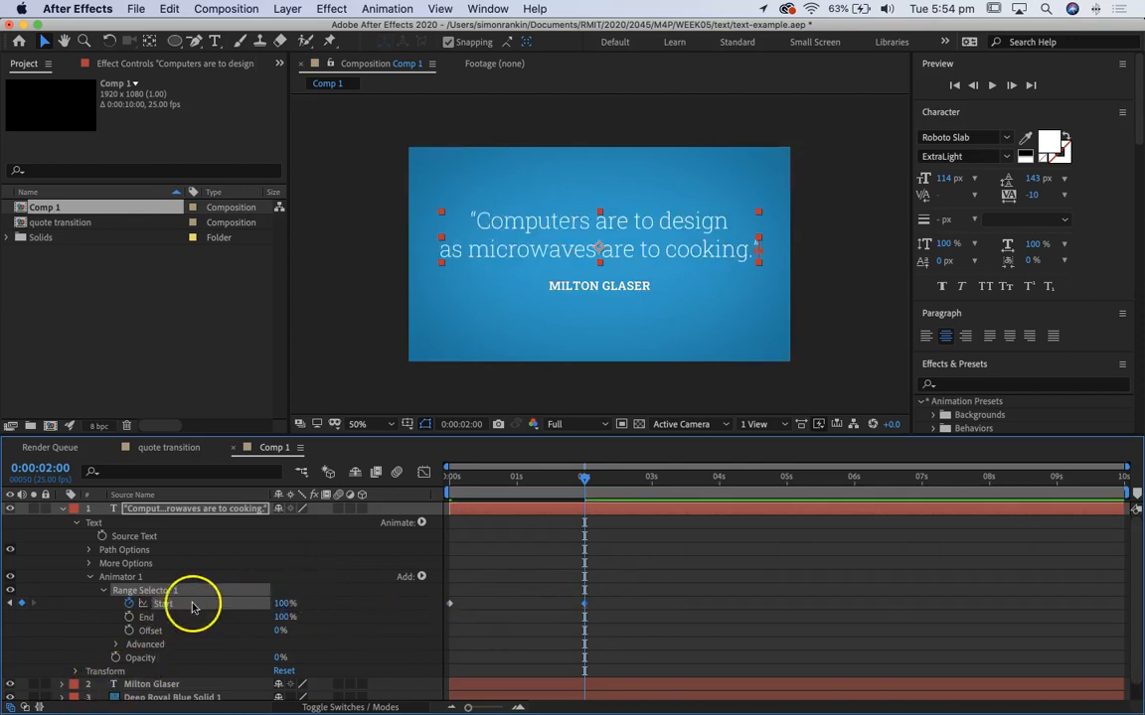
drag(585, 478, 177, 495)
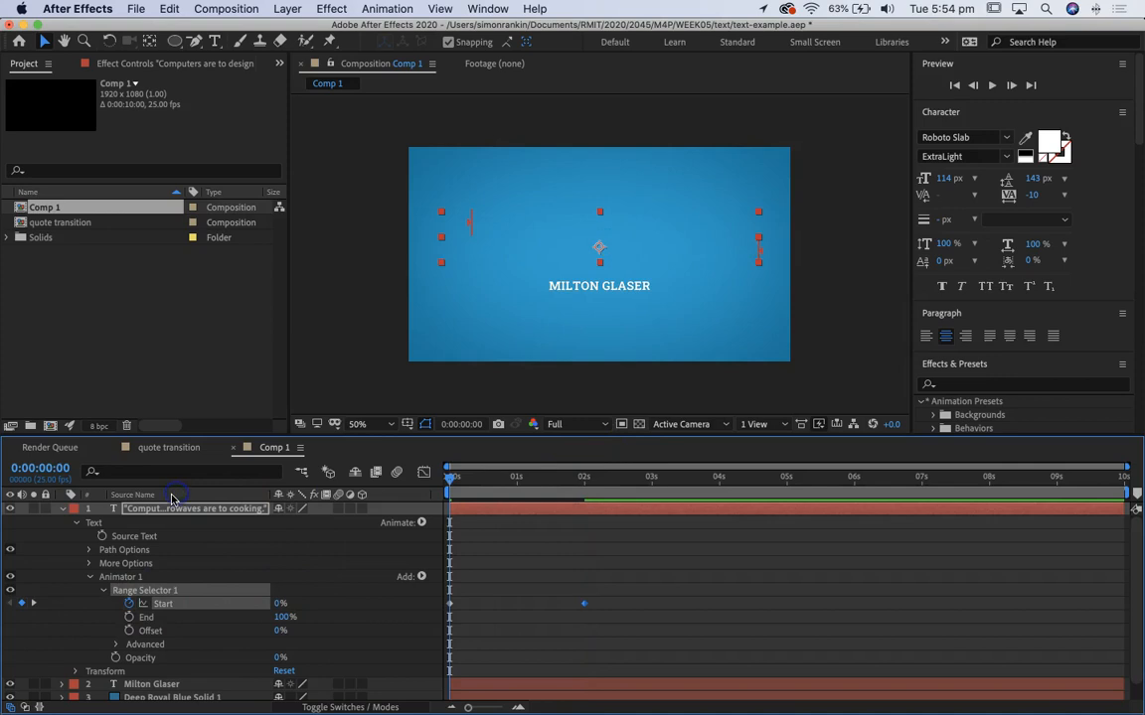
key(space)
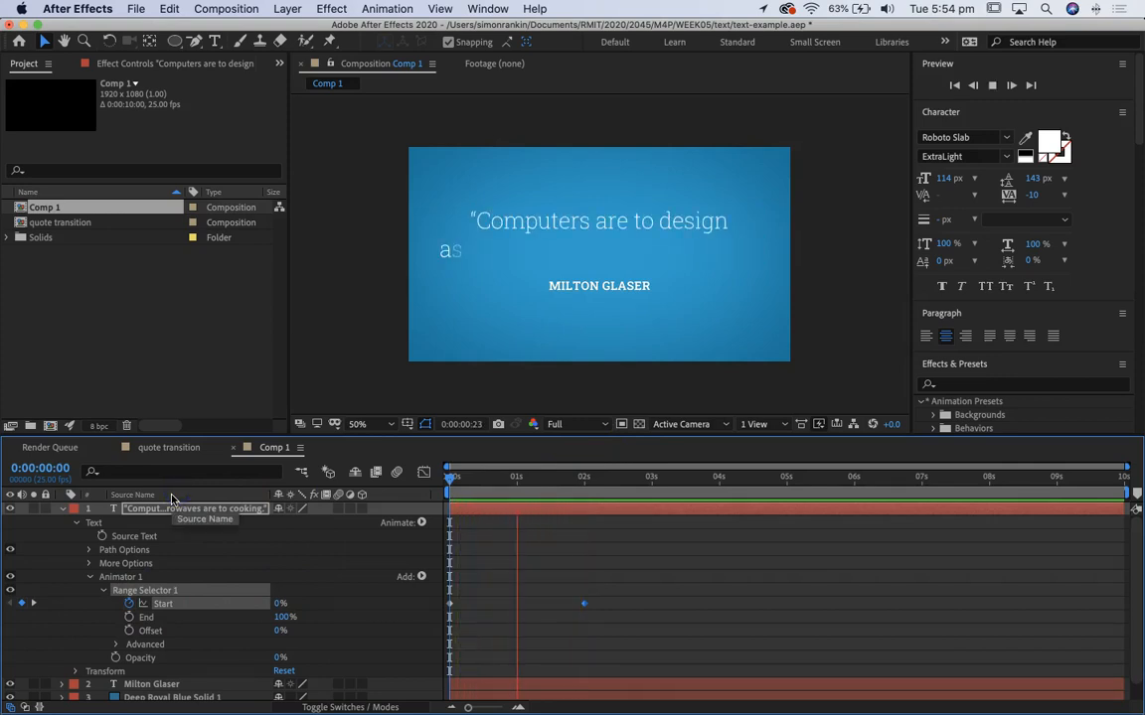
key(space)
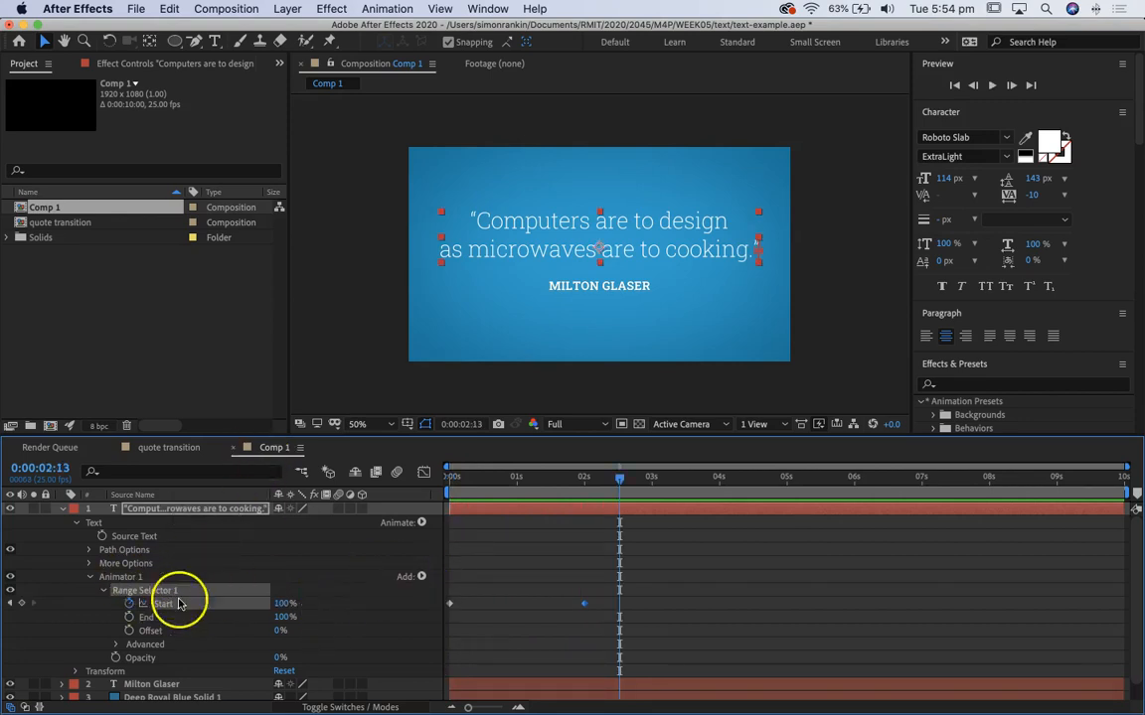
Step: Base the quote's range selector on Lines and preview the line-by-line reveal from the beginning of the composition
scroll(214, 621, down, 1)
click(117, 626)
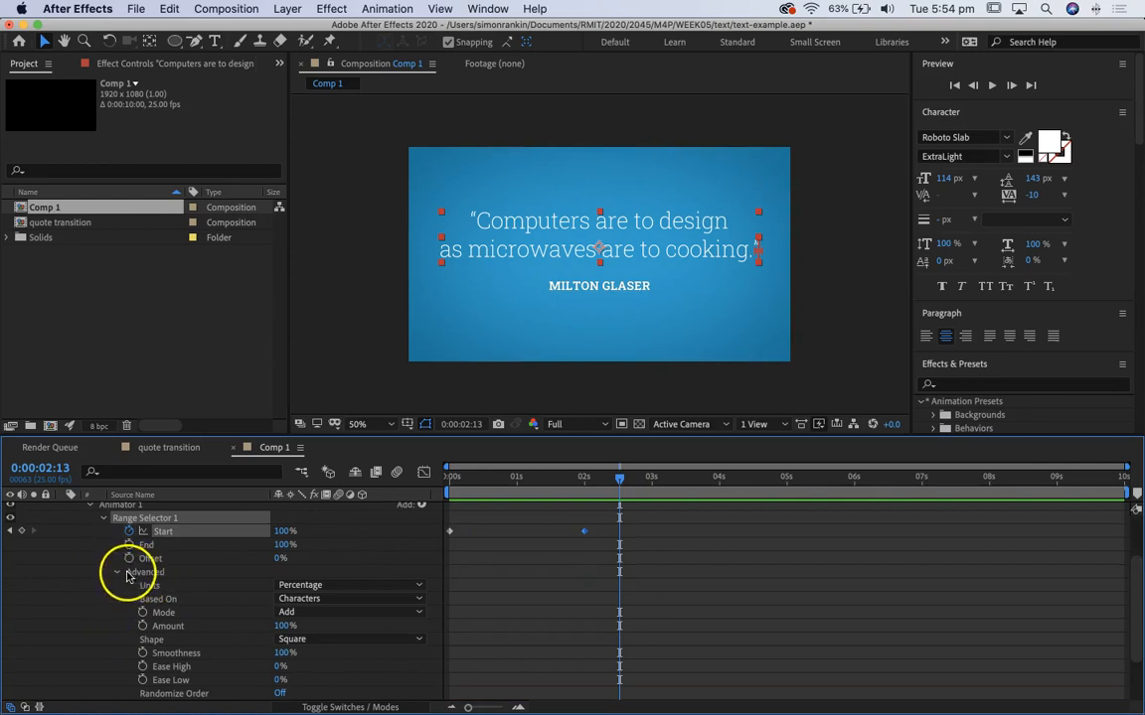
click(334, 603)
click(320, 647)
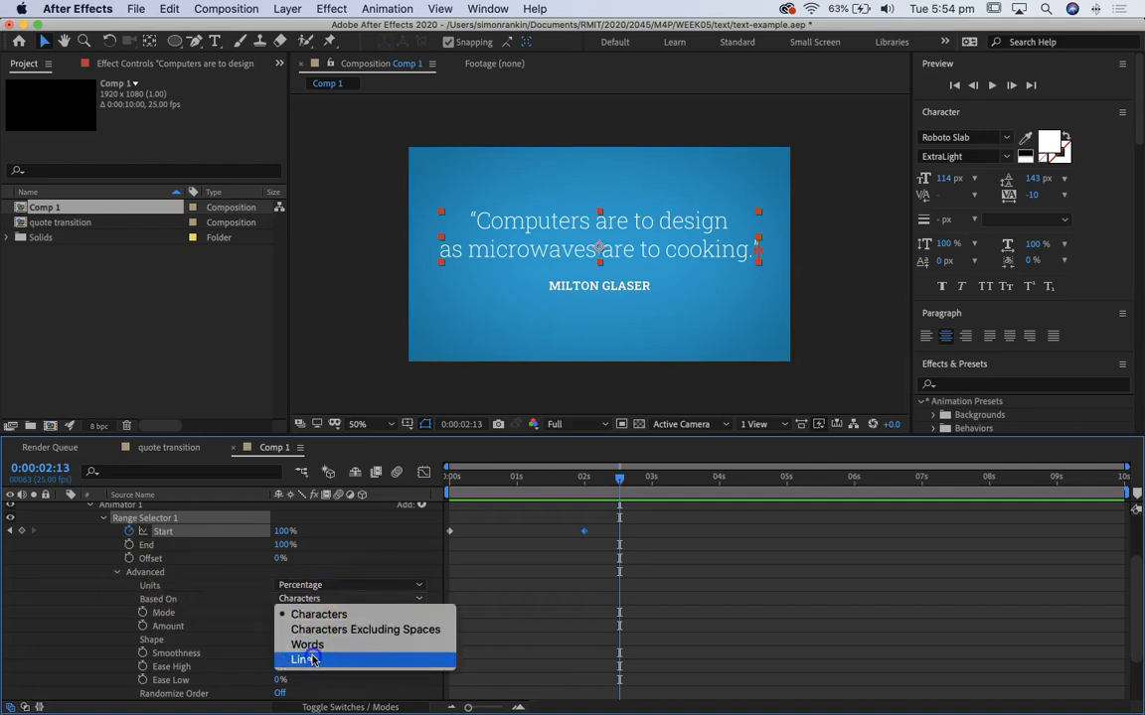
click(312, 660)
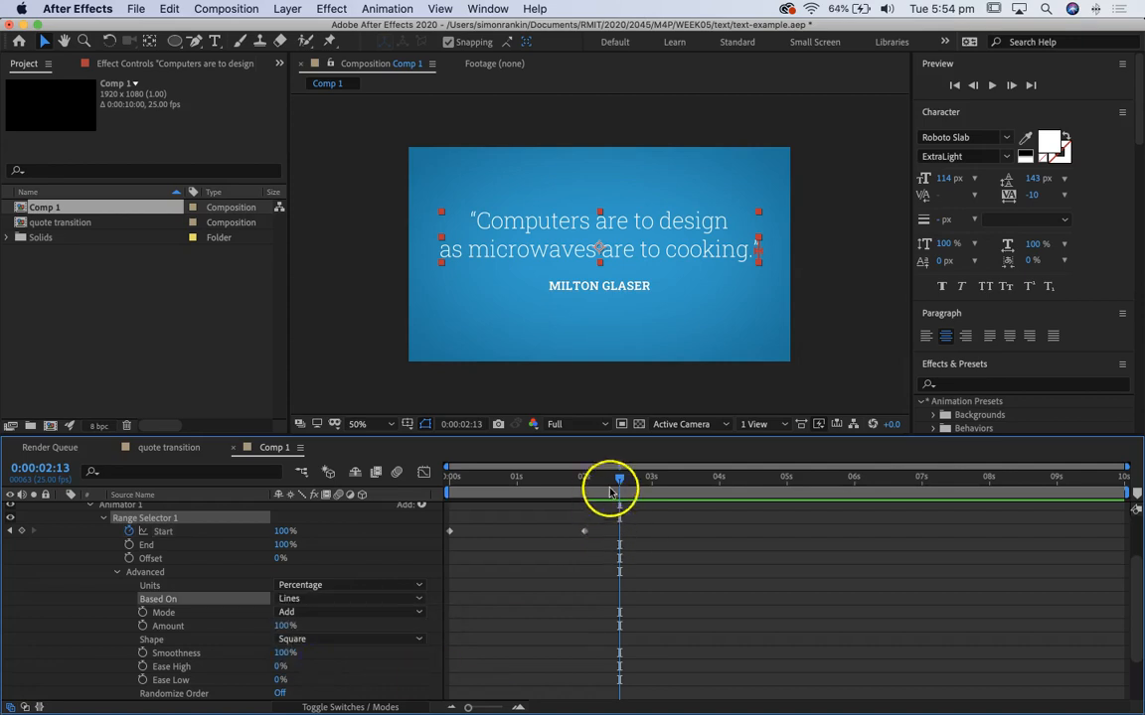
click(450, 476)
key(space)
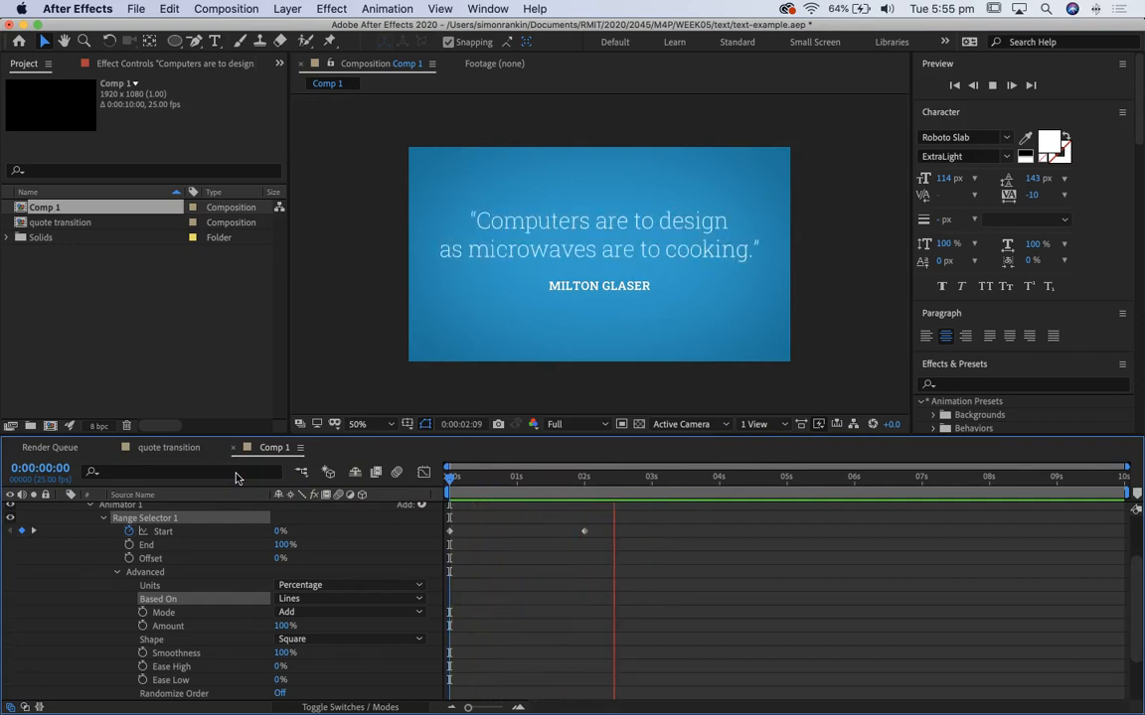
key(space)
drag(580, 478, 275, 475)
key(space)
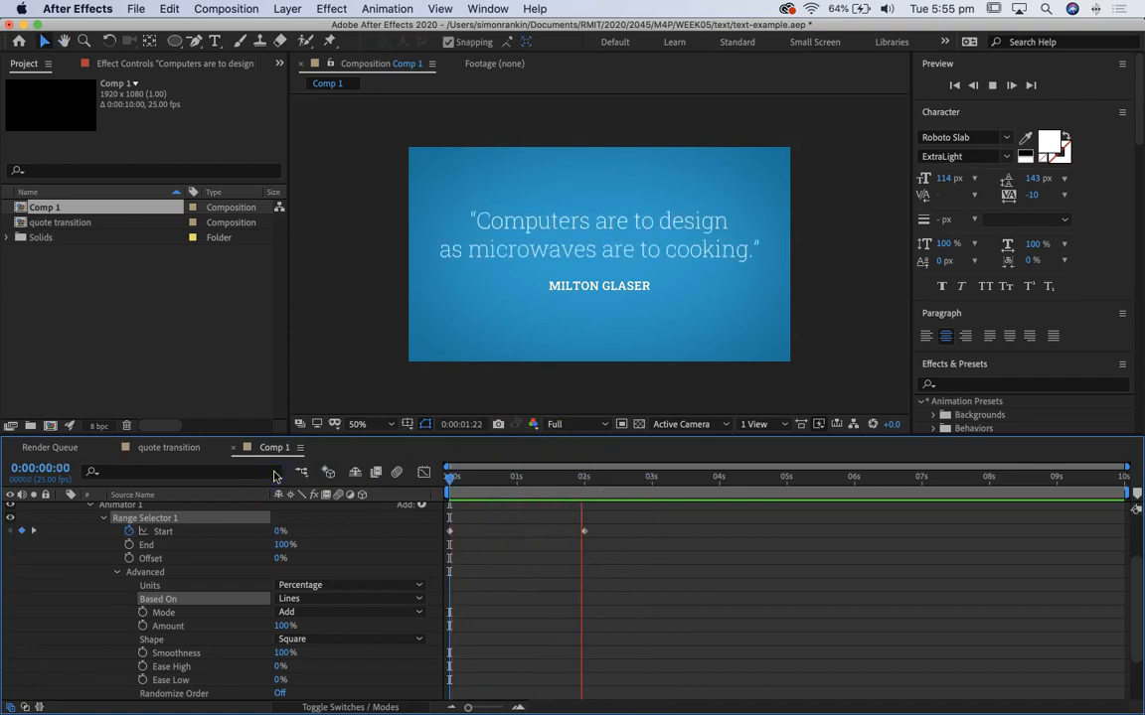
key(space)
Step: Collapse the quote layer's properties and select the Milton Glaser layer
scroll(242, 585, up, 2)
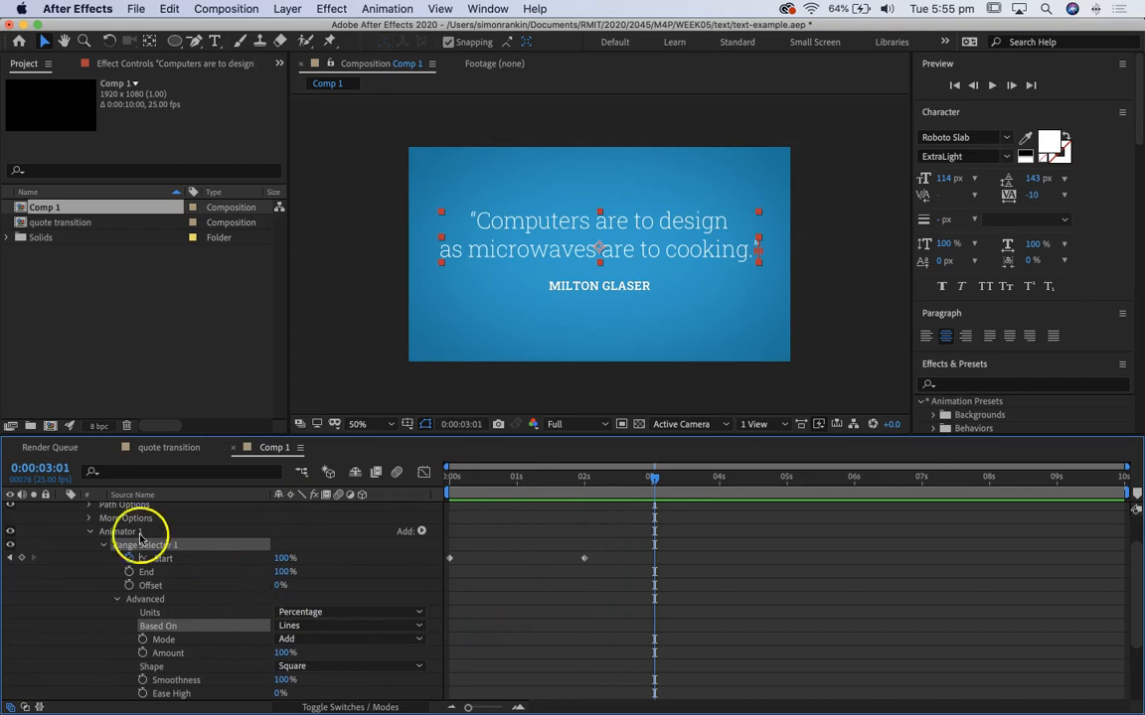
click(91, 532)
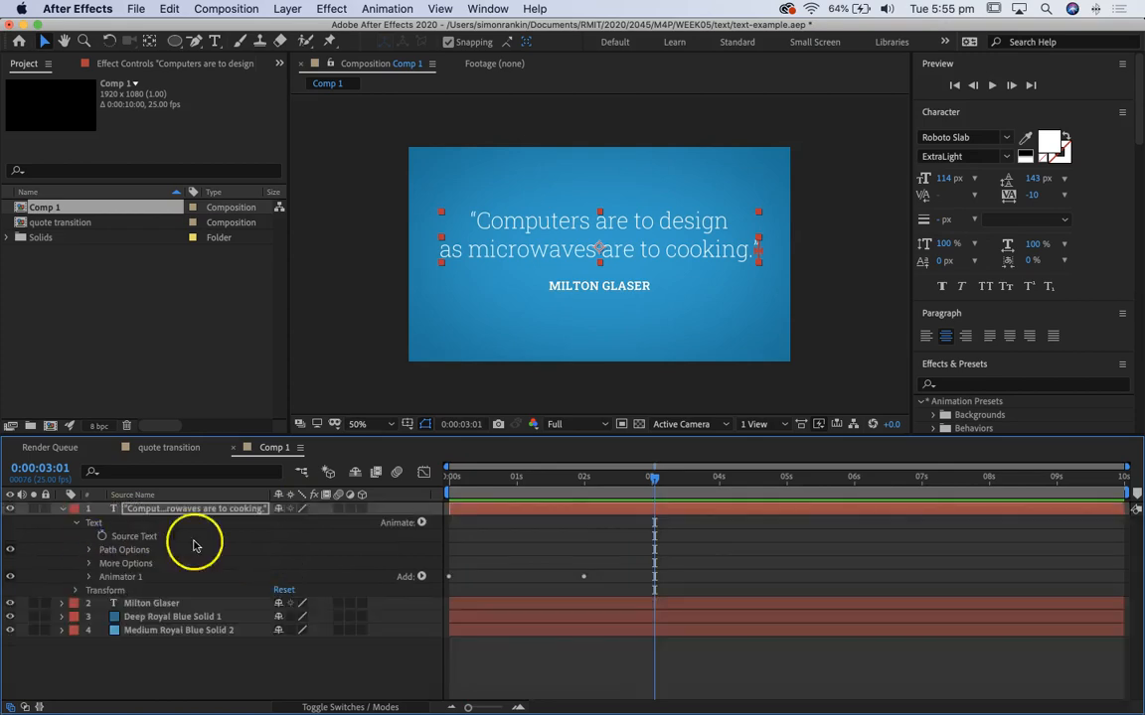
click(60, 508)
click(136, 523)
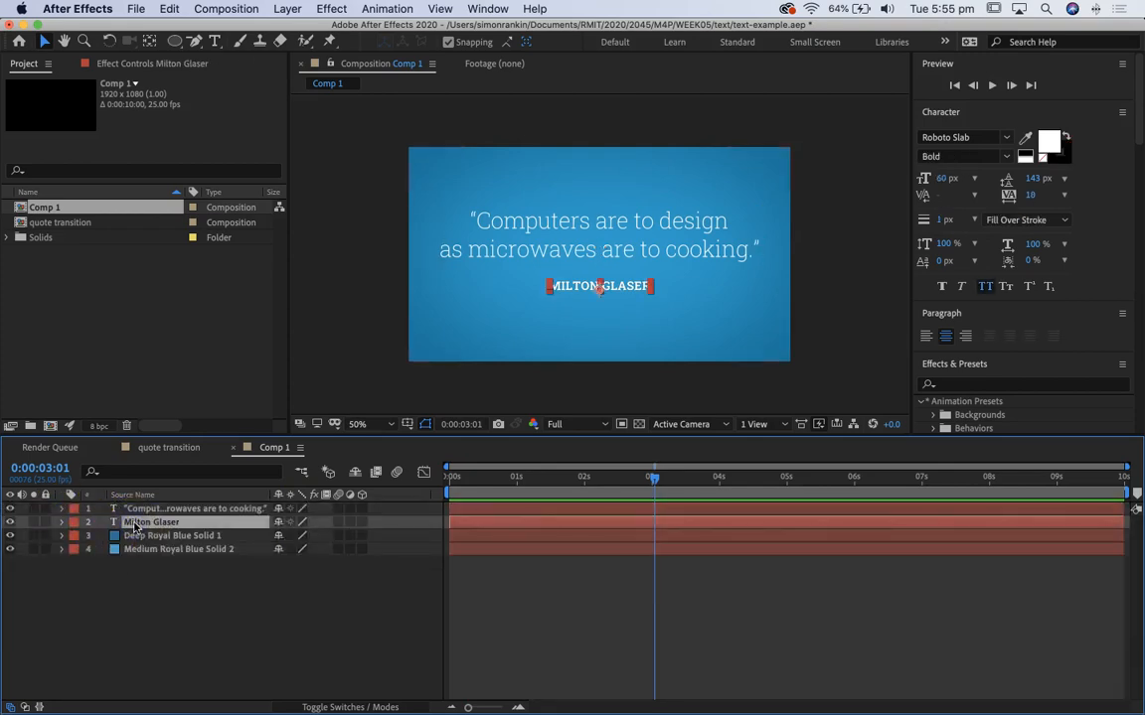
Step: At 2 seconds, add a Position text animator to the Milton Glaser layer and set its position to 504, 0
drag(652, 478, 584, 507)
click(164, 524)
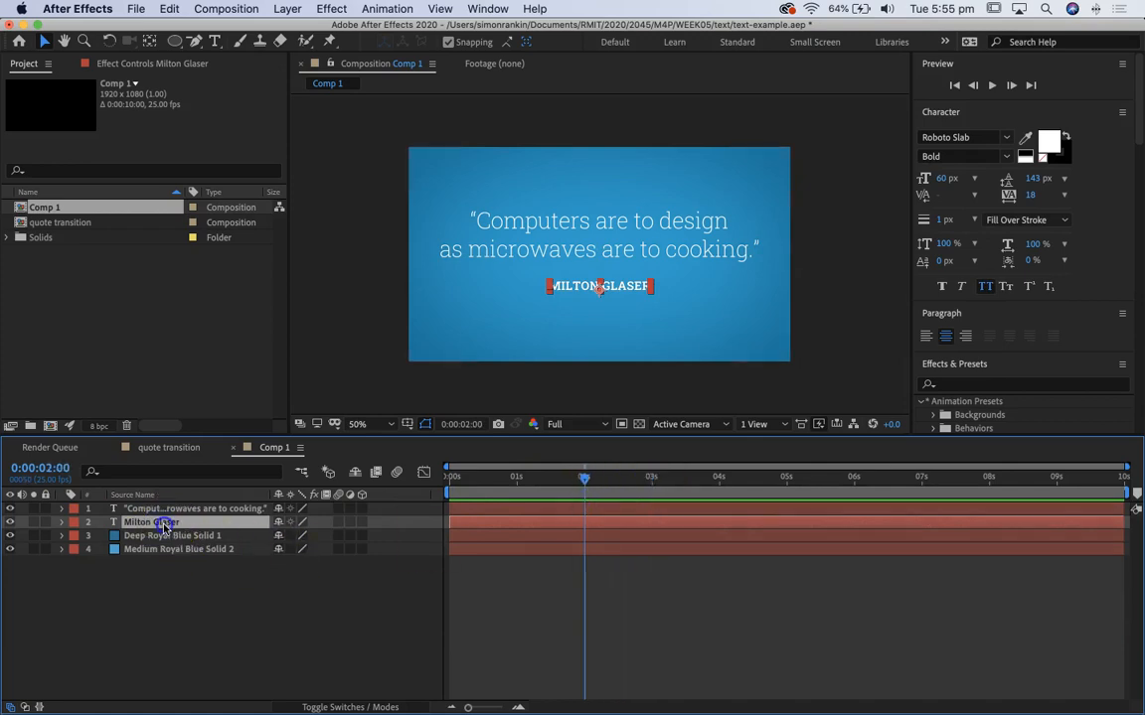
click(61, 521)
click(77, 536)
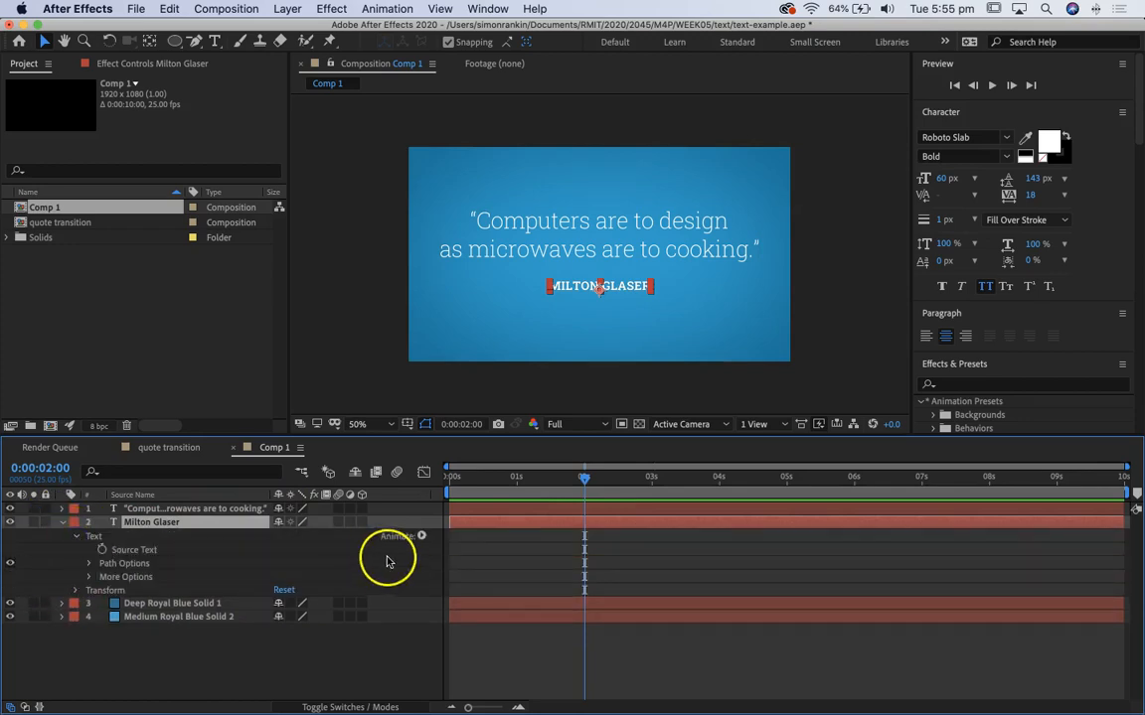
click(420, 537)
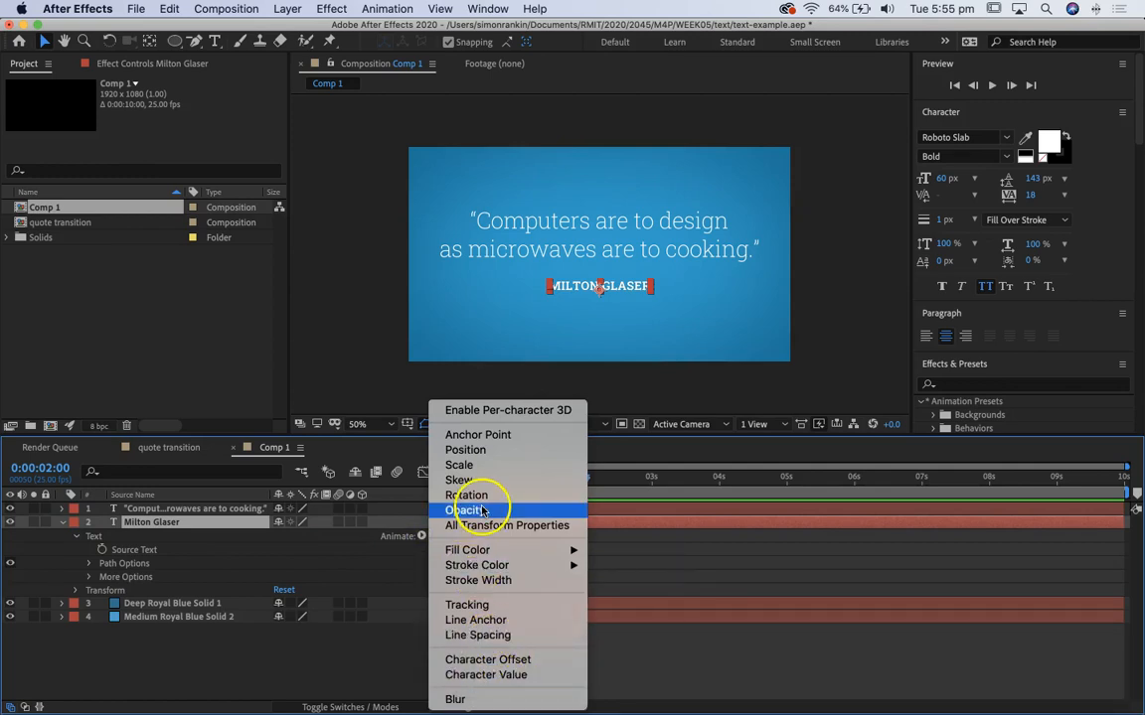
click(484, 455)
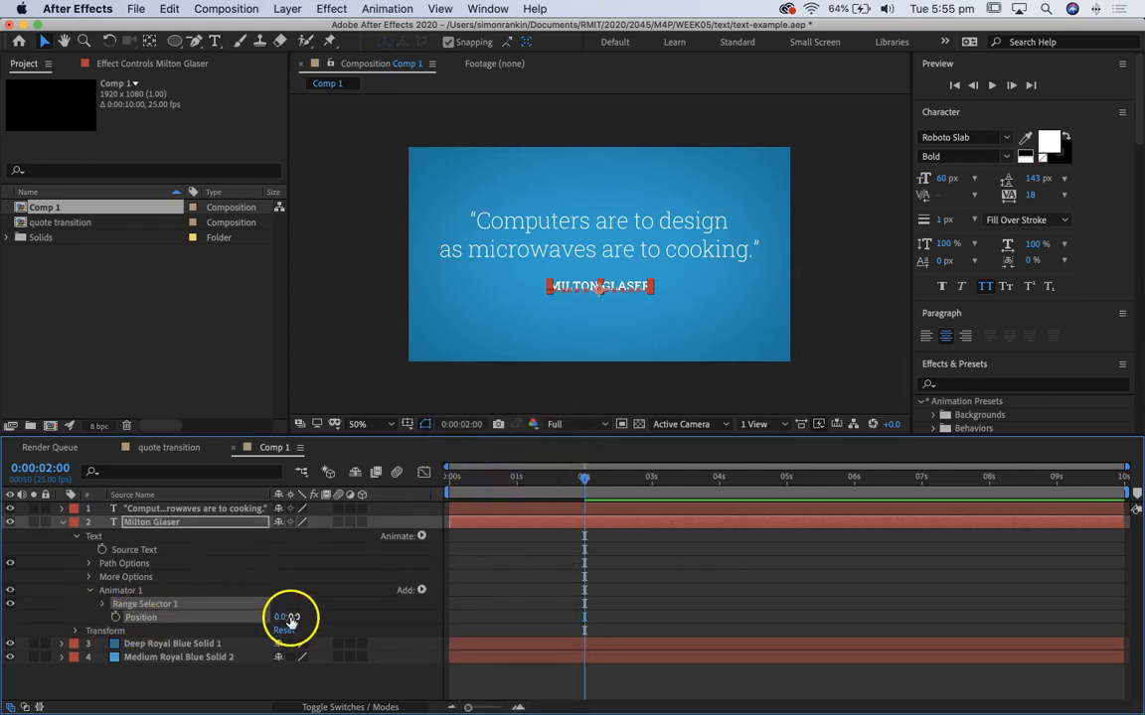
drag(288, 617, 688, 628)
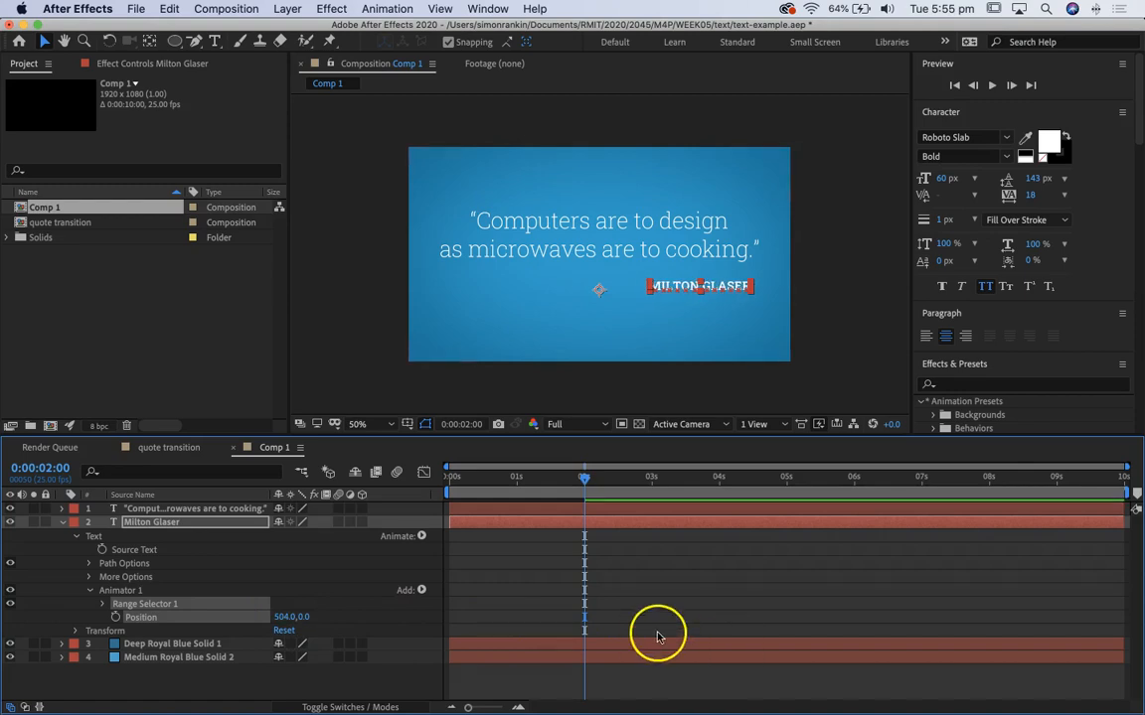
Step: Keyframe the Milton Glaser range selector's Start at 0% at 2 seconds and 100% at 3 seconds, and preview the movement
click(103, 604)
click(127, 617)
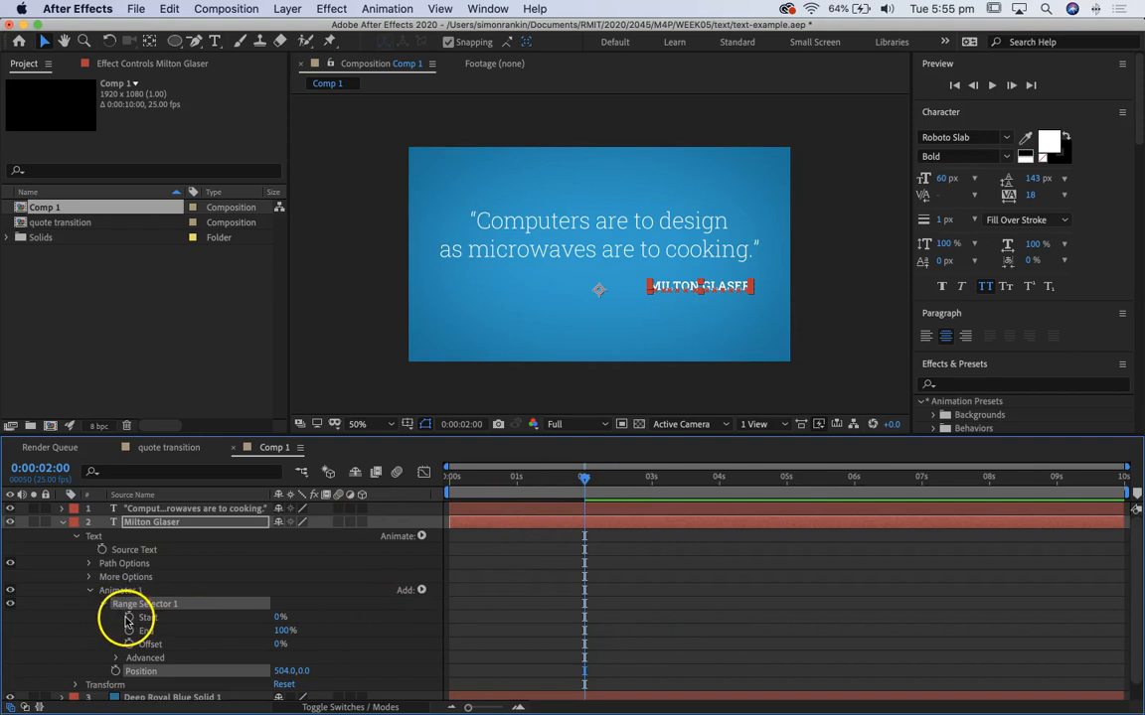
click(128, 618)
drag(279, 618, 410, 615)
click(285, 616)
drag(585, 477, 656, 503)
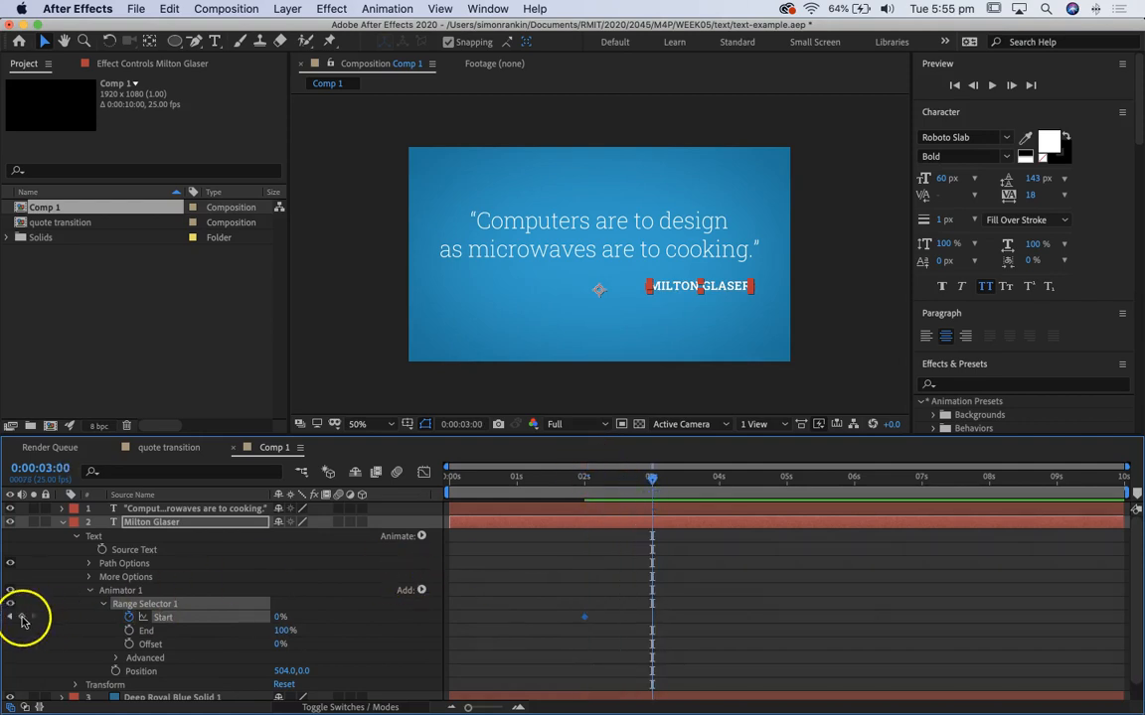
drag(276, 618, 764, 613)
drag(653, 480, 498, 480)
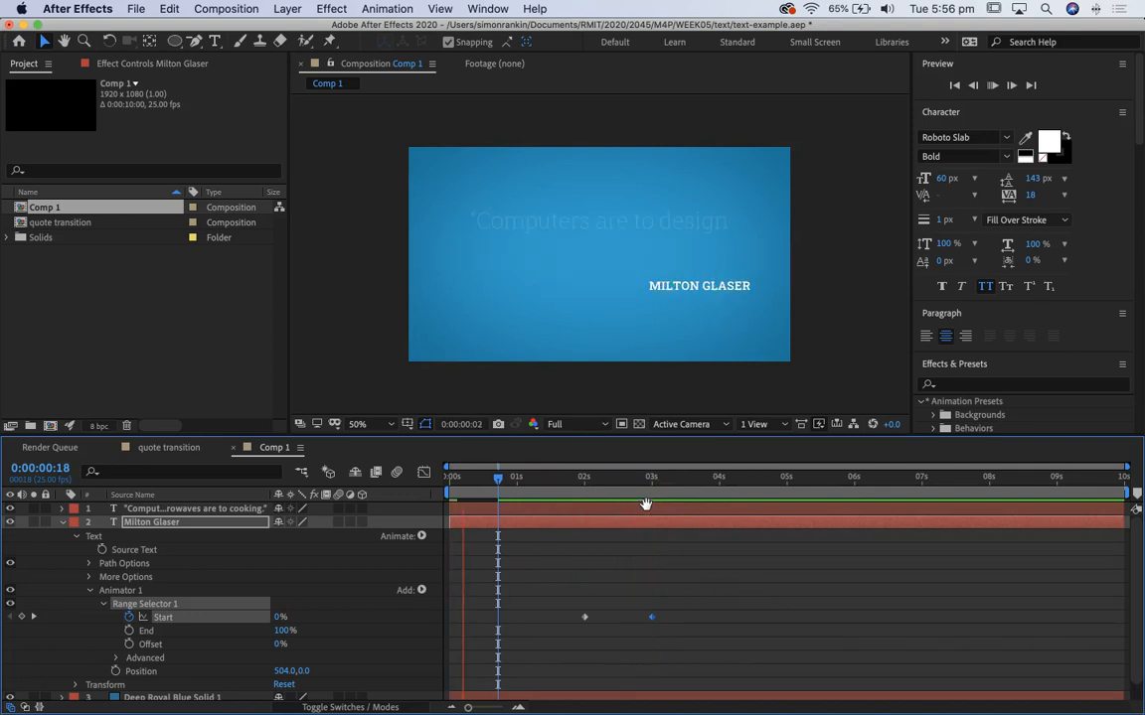
click(540, 480)
drag(545, 482, 613, 480)
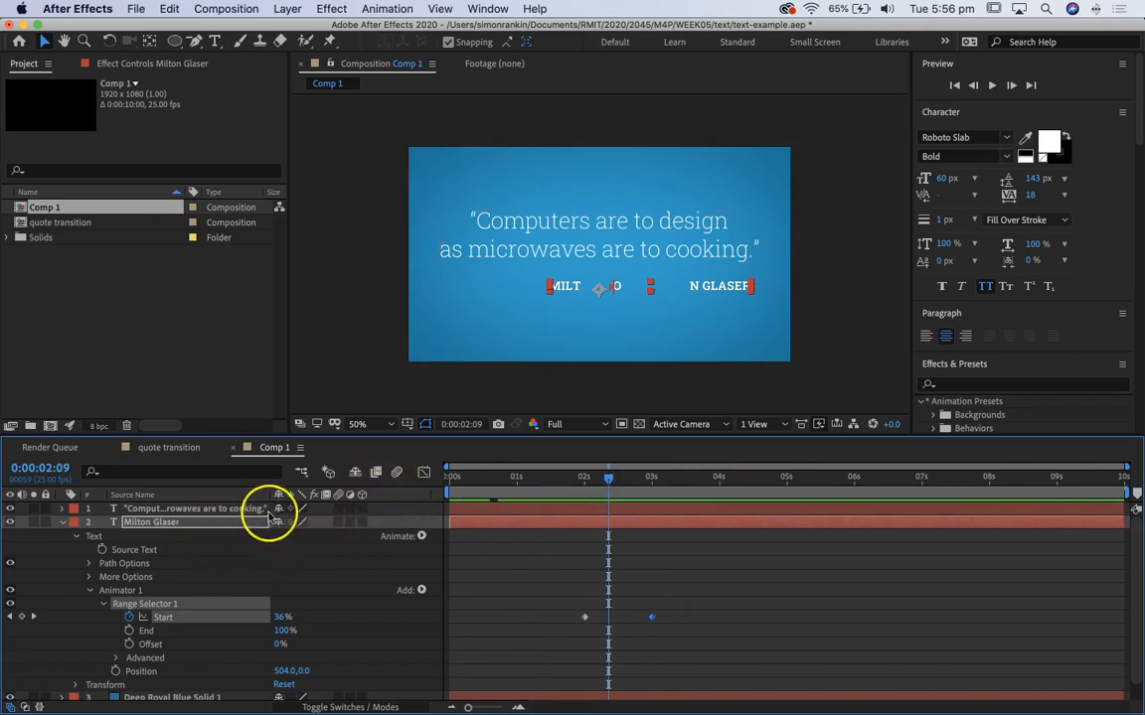
Step: Enable motion blur for the Milton Glaser layer and for the composition, and check a frame partway through the movement
click(337, 522)
click(396, 472)
mouse_move(608, 486)
mouse_down()
mouse_move(635, 494)
mouse_move(613, 489)
mouse_up()
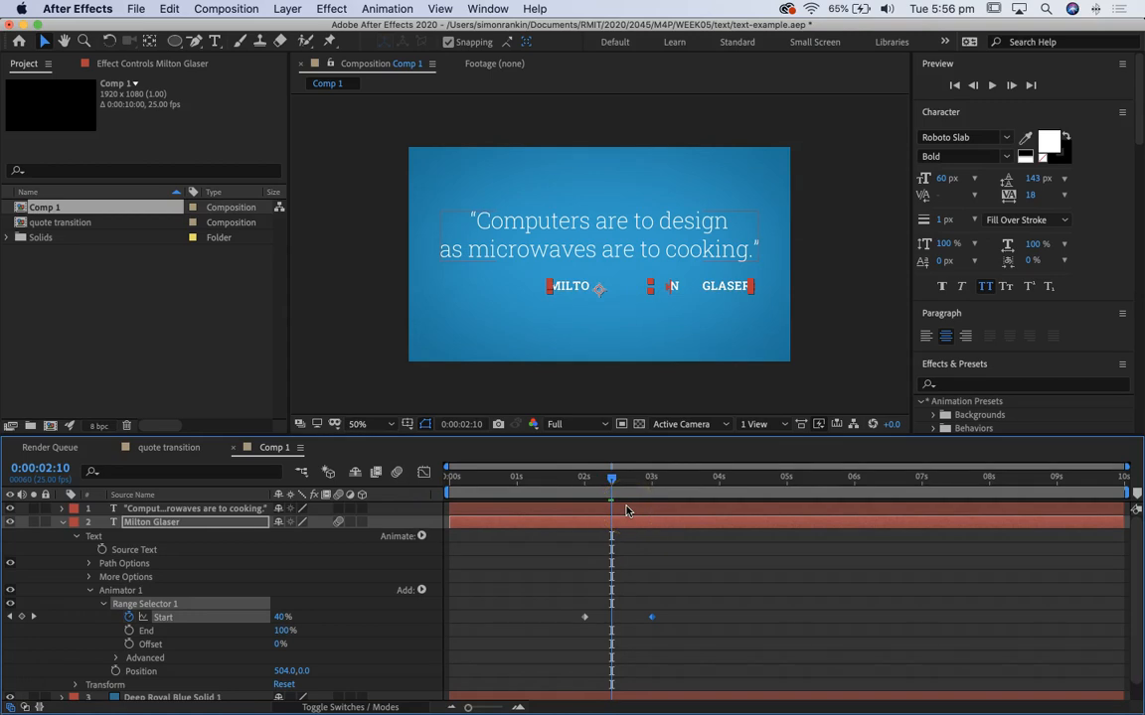
Step: Base the Milton Glaser range selector on Characters Excluding Spaces, preview it, and return to 2 seconds
click(115, 658)
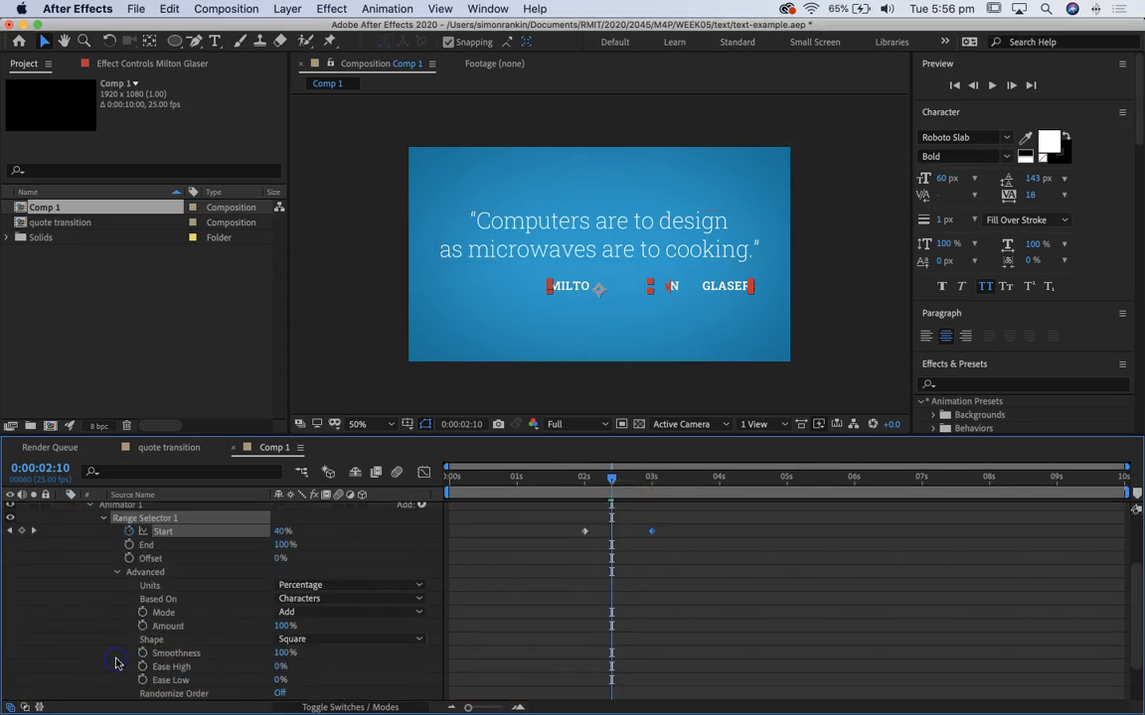
click(318, 599)
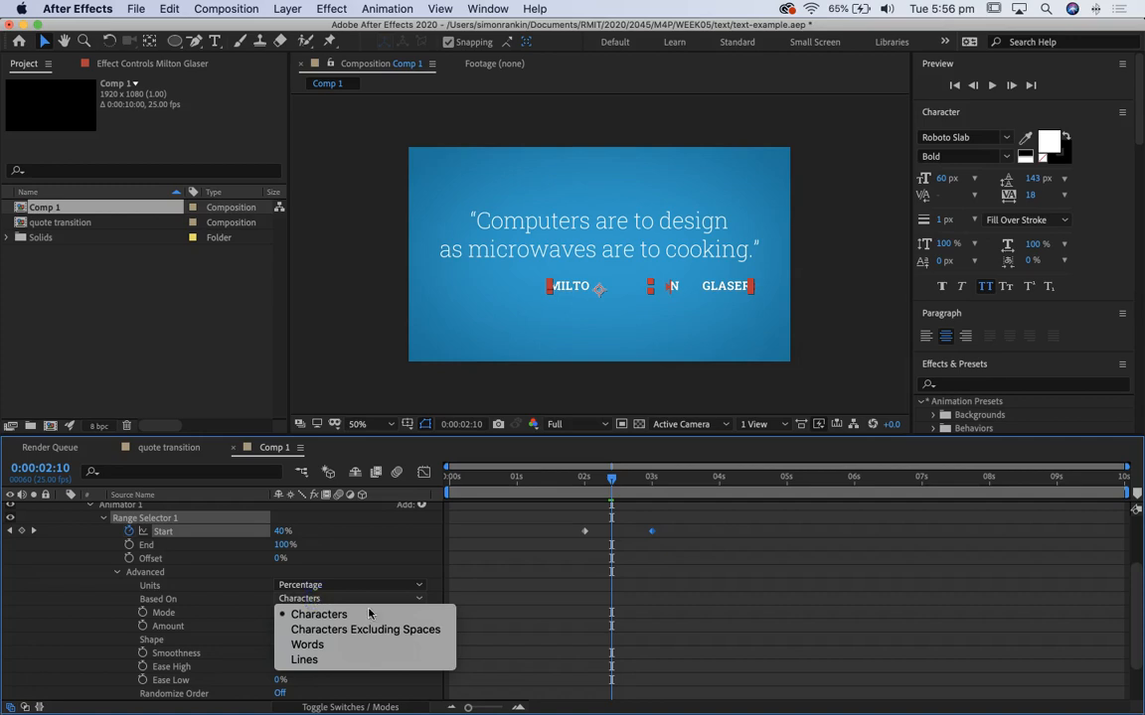
click(347, 632)
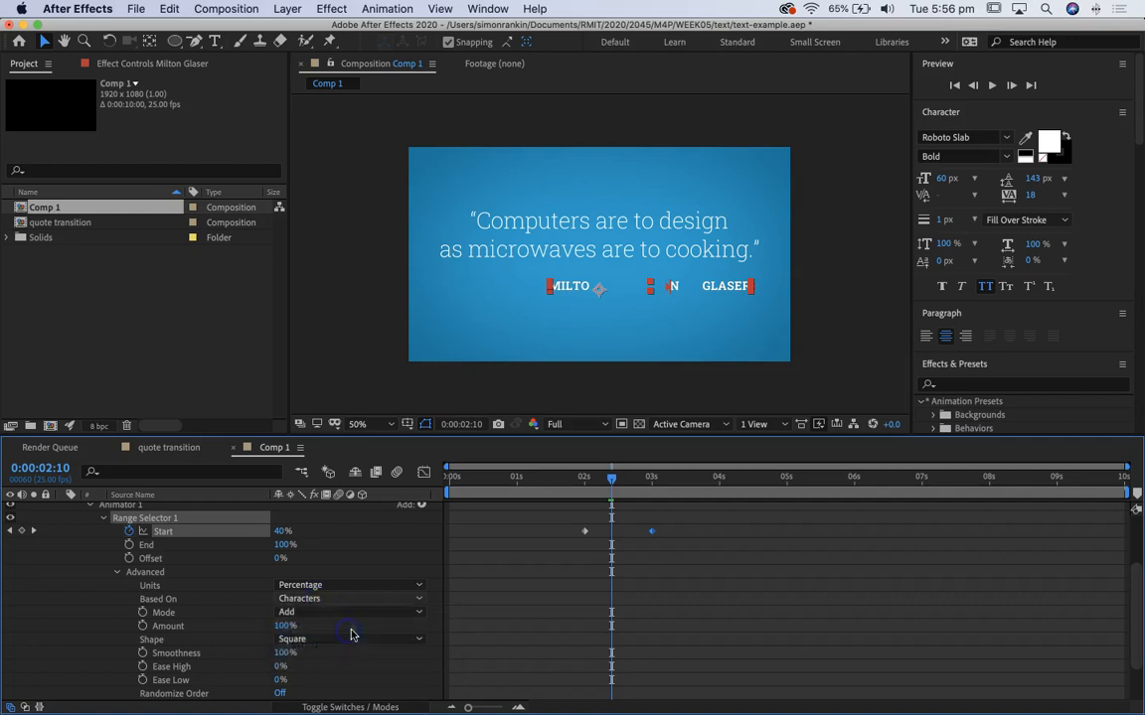
drag(616, 480, 529, 484)
key(space)
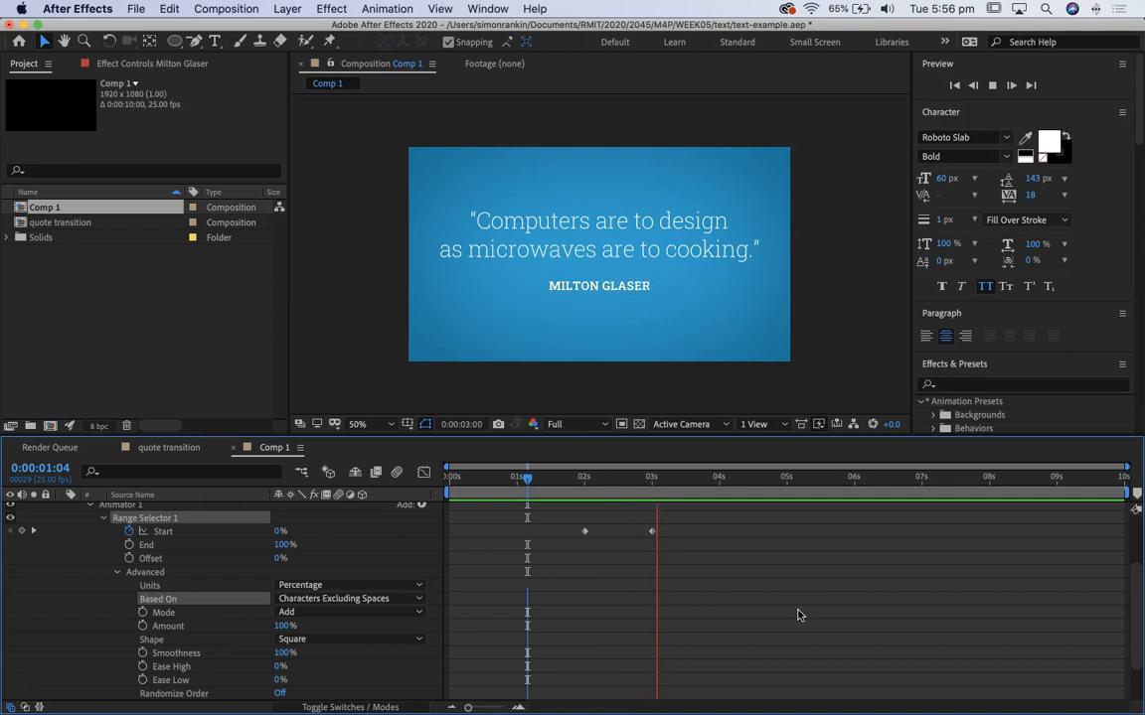
click(699, 546)
drag(685, 476, 586, 476)
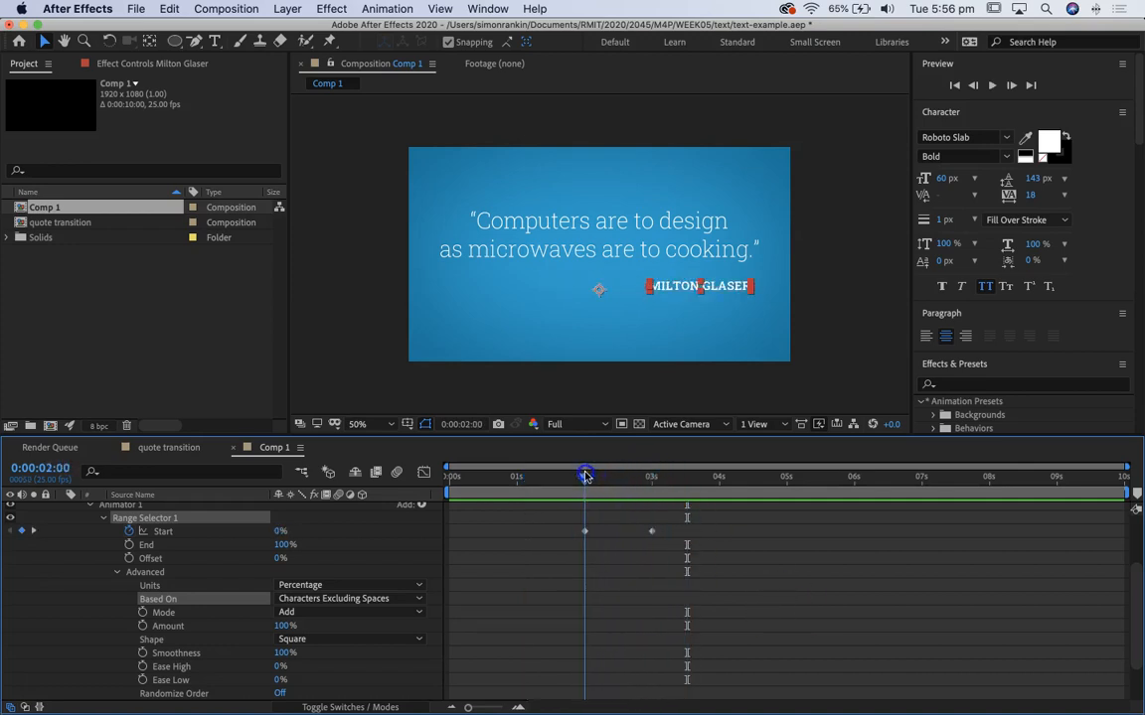
Step: Add an Opacity property to the Milton Glaser layer's existing animator and collapse the range selector's Advanced options
scroll(120, 540, up, 1)
click(101, 536)
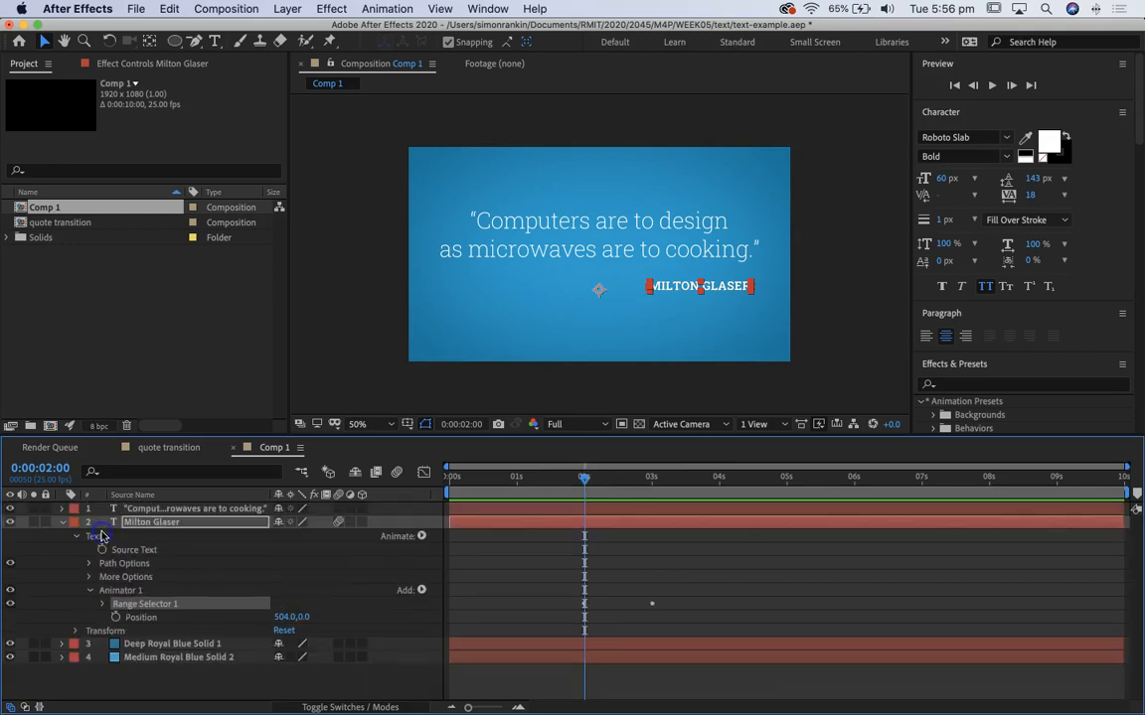
click(90, 593)
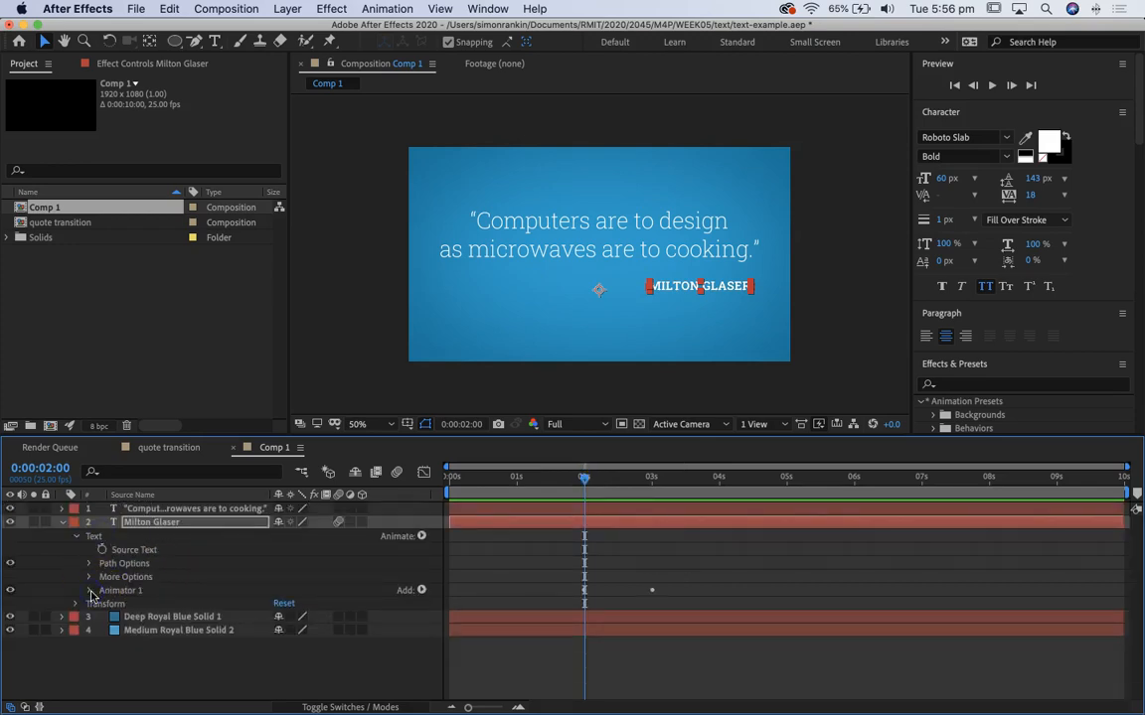
click(421, 536)
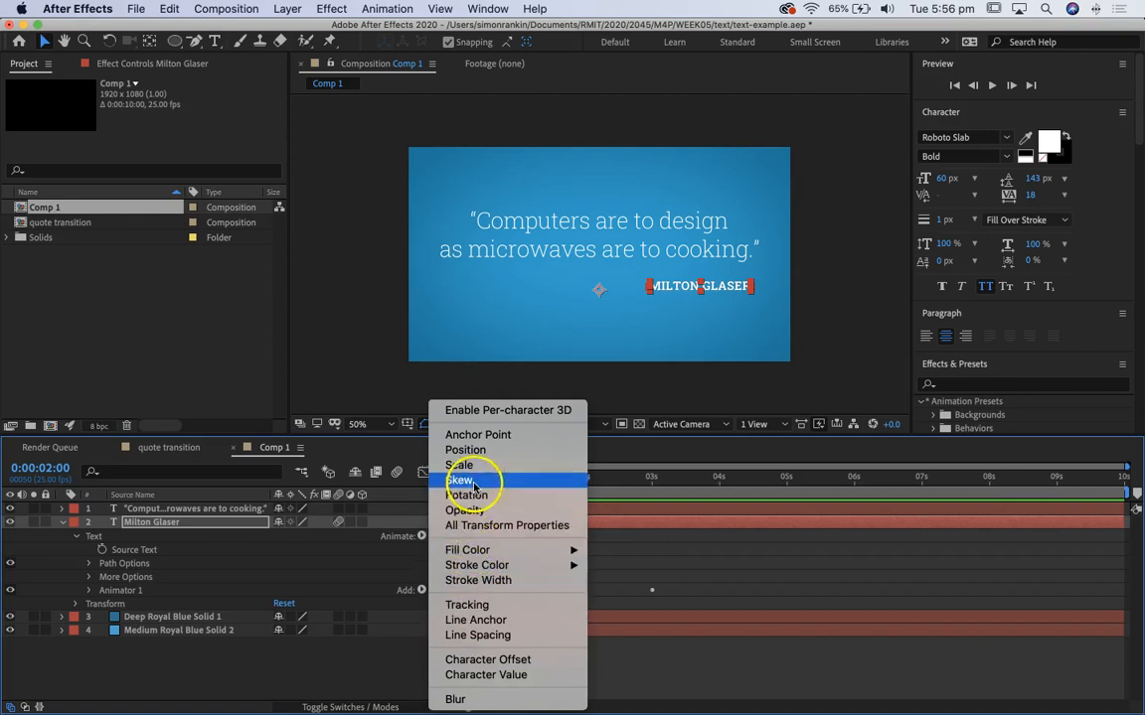
click(467, 512)
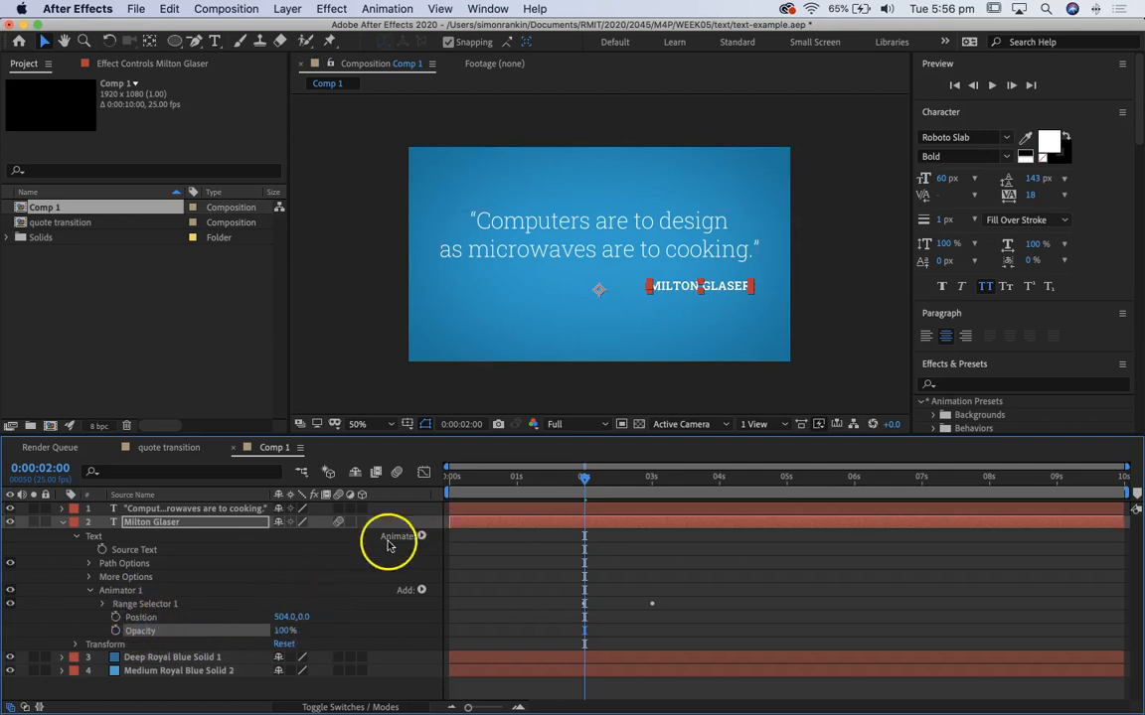
click(102, 604)
scroll(149, 576, down, 2)
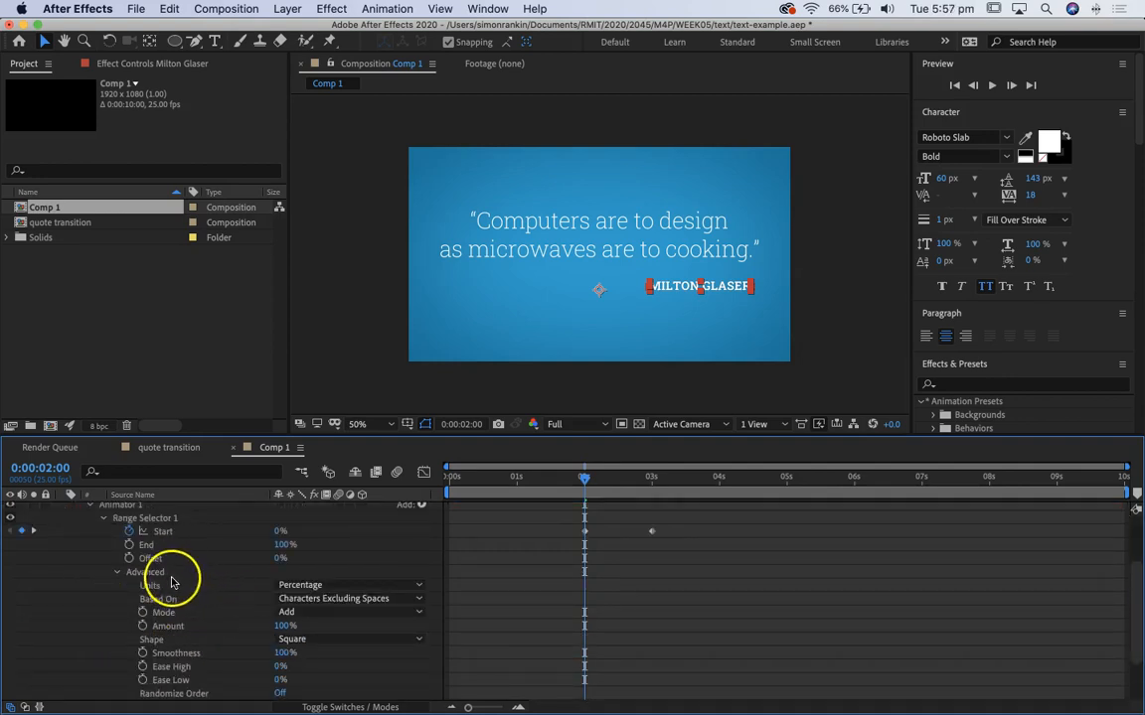
click(118, 576)
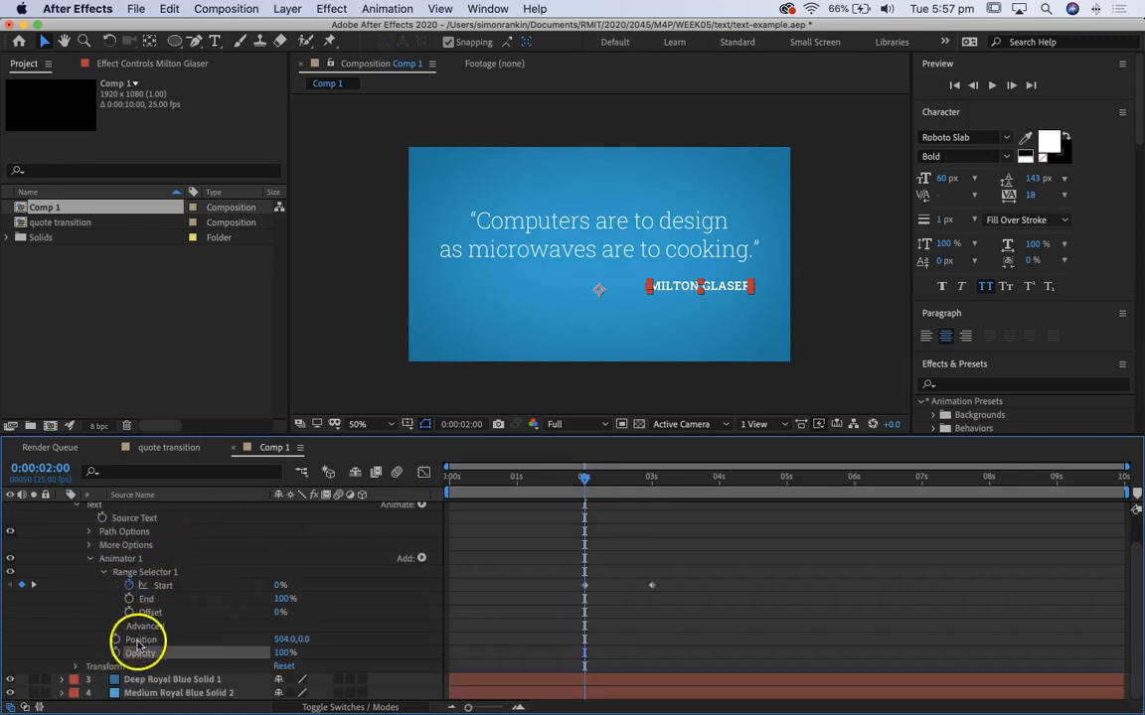
Step: Set the Milton Glaser animator's opacity to 0% and preview the letters fading and sliding into place
drag(585, 478, 528, 478)
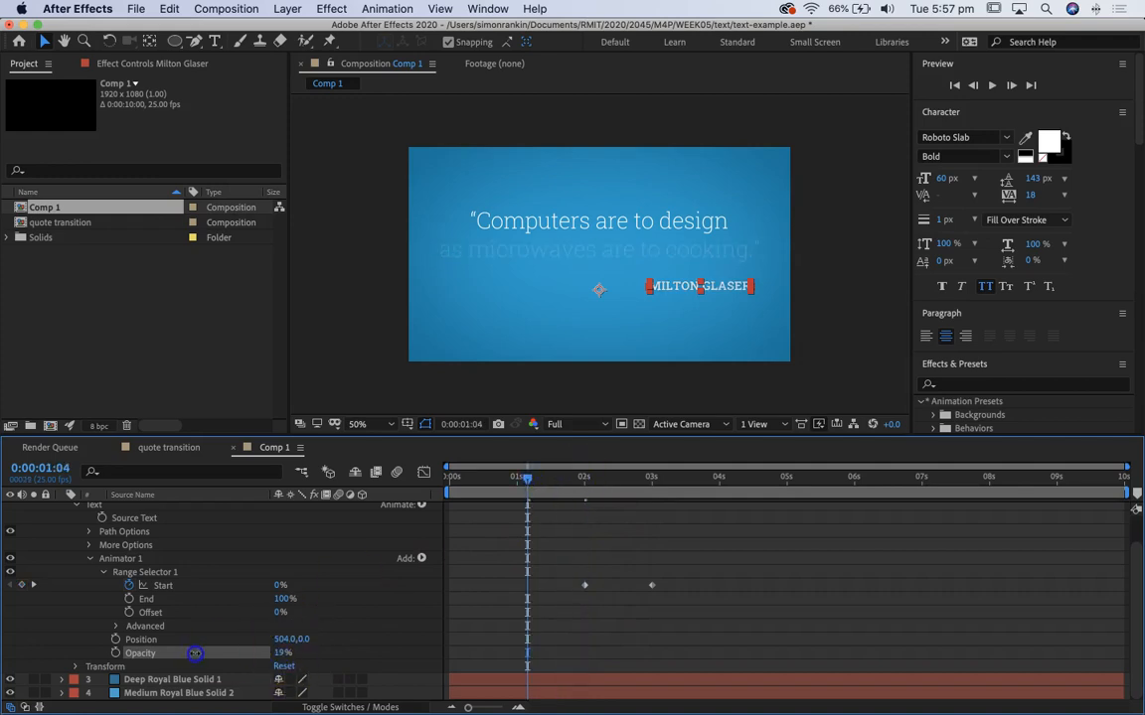
mouse_move(530, 470)
mouse_down()
mouse_move(718, 480)
mouse_move(550, 480)
mouse_up()
key(space)
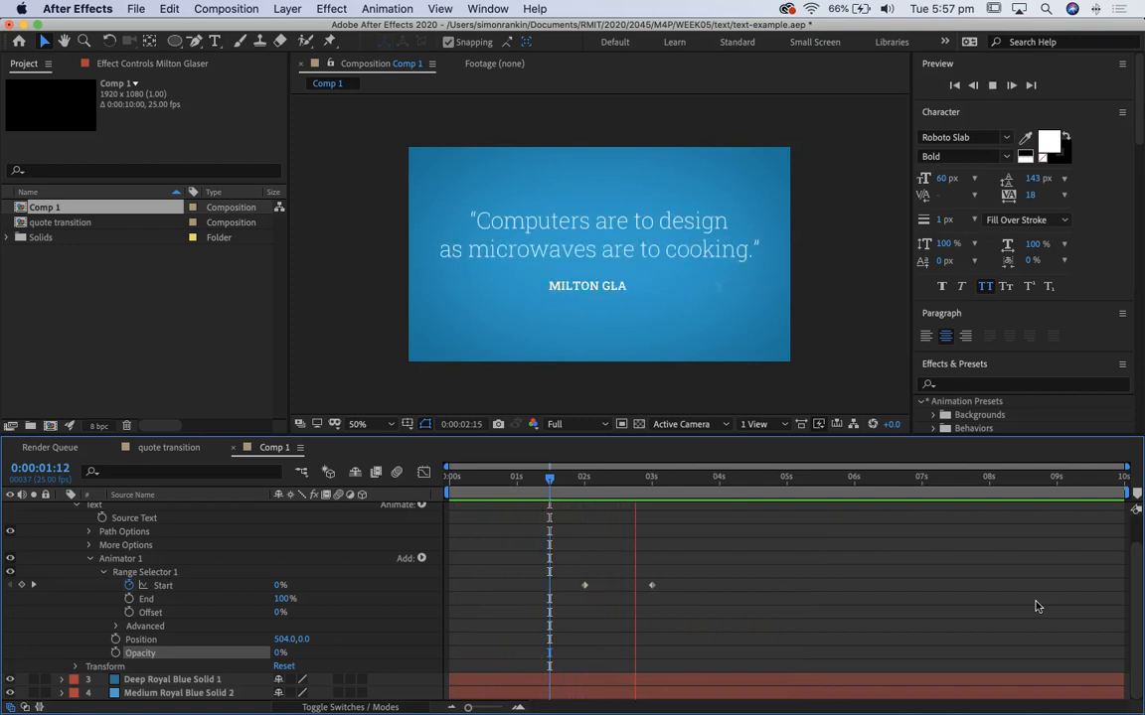
click(1047, 562)
drag(539, 479, 507, 478)
click(1104, 523)
key(space)
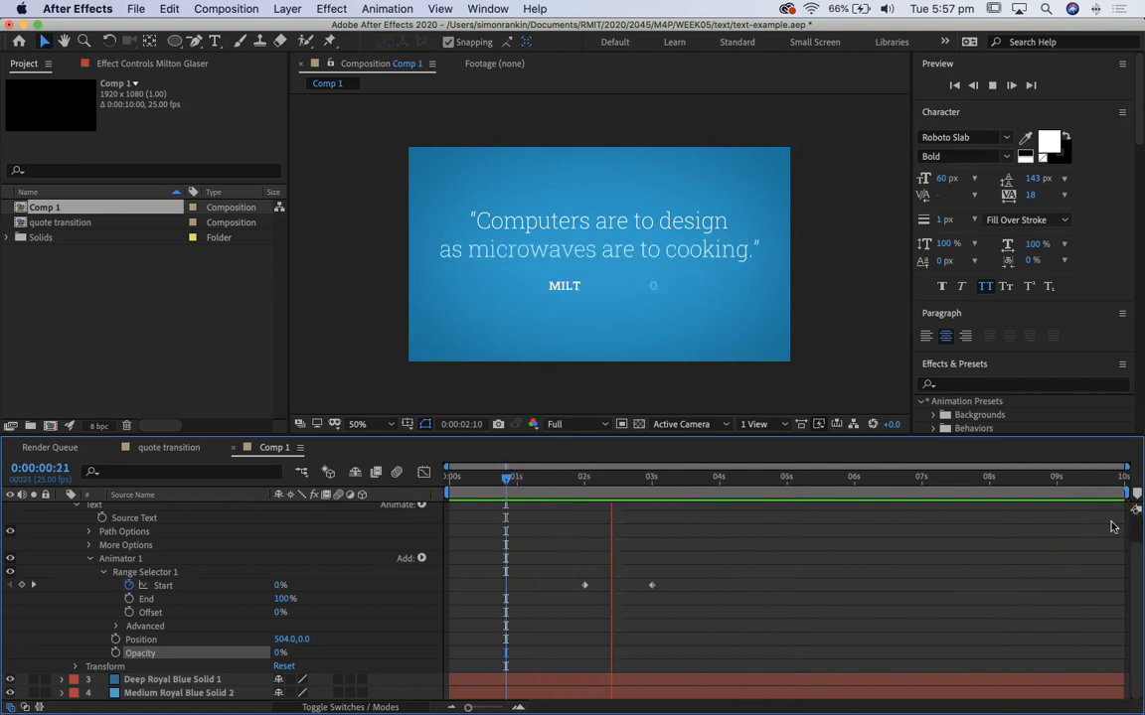
key(space)
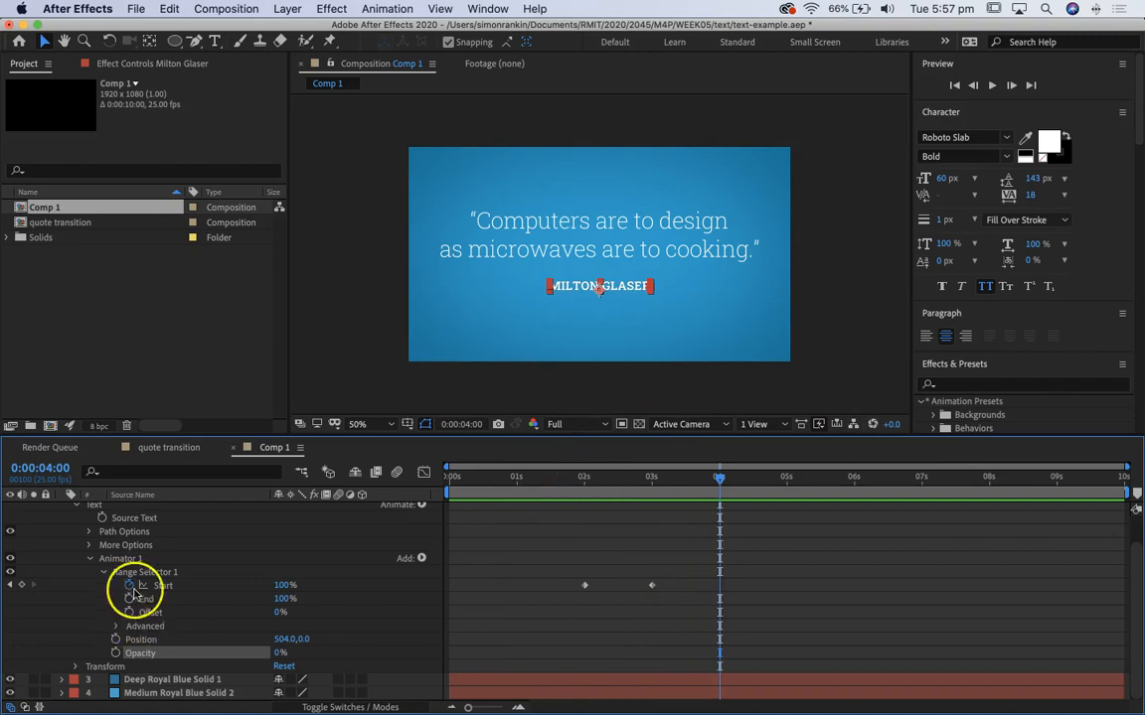
click(554, 478)
key(space)
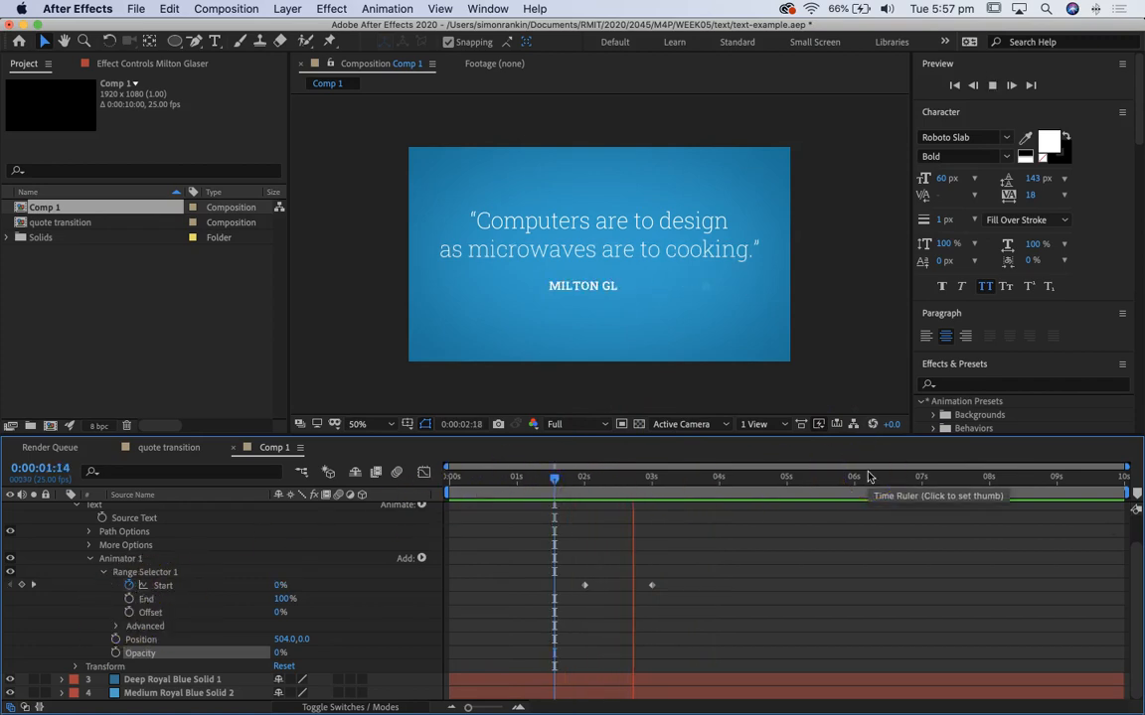
key(space)
Step: Shorten the work area to end at about 4 seconds and return to the start of the composition
drag(1124, 494, 727, 498)
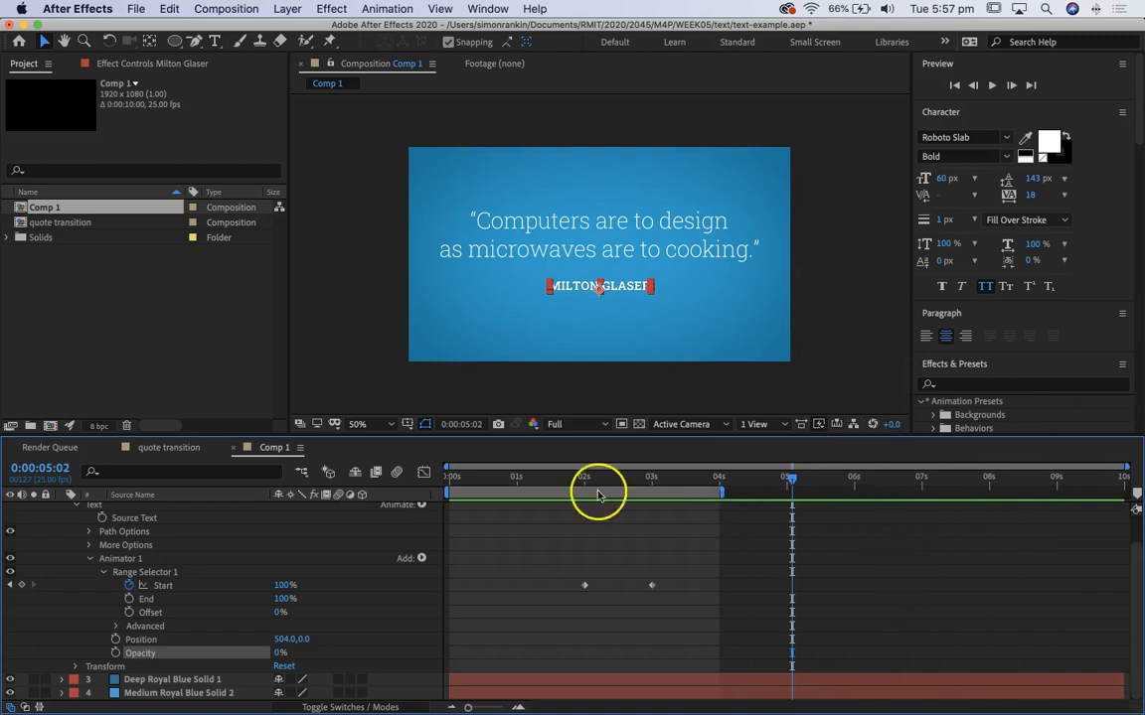
key(space)
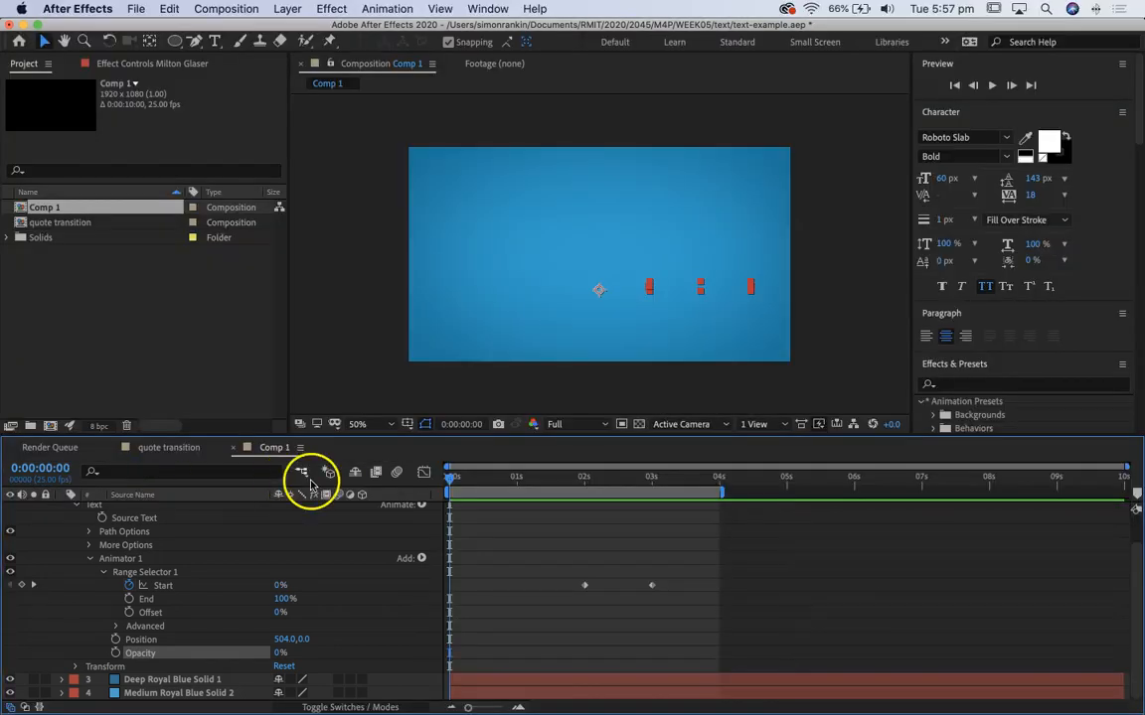